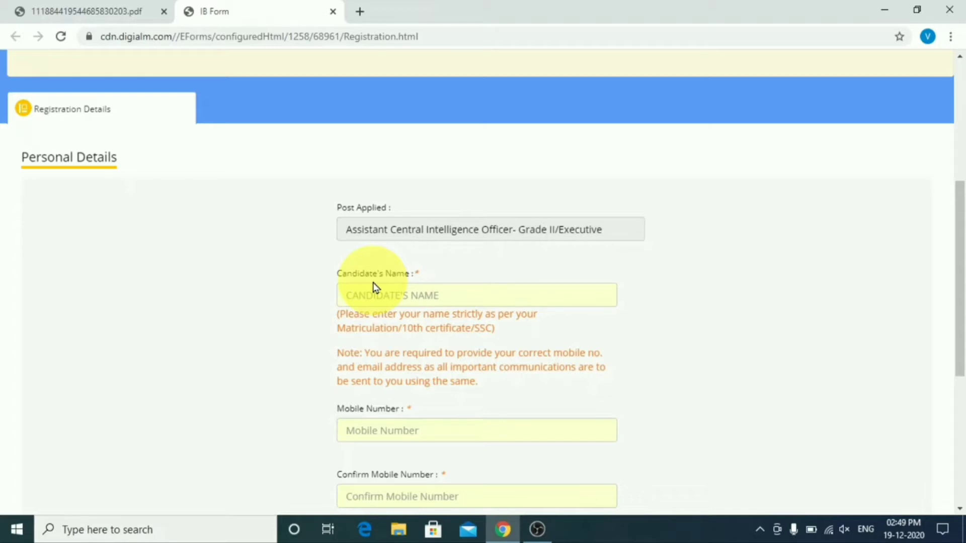
Step: Read the IB recruitment PDF's vacancies, age limits, exam cities and selection rules, past page 4
{"action": "left_click", "coordinate": [86, 11]}
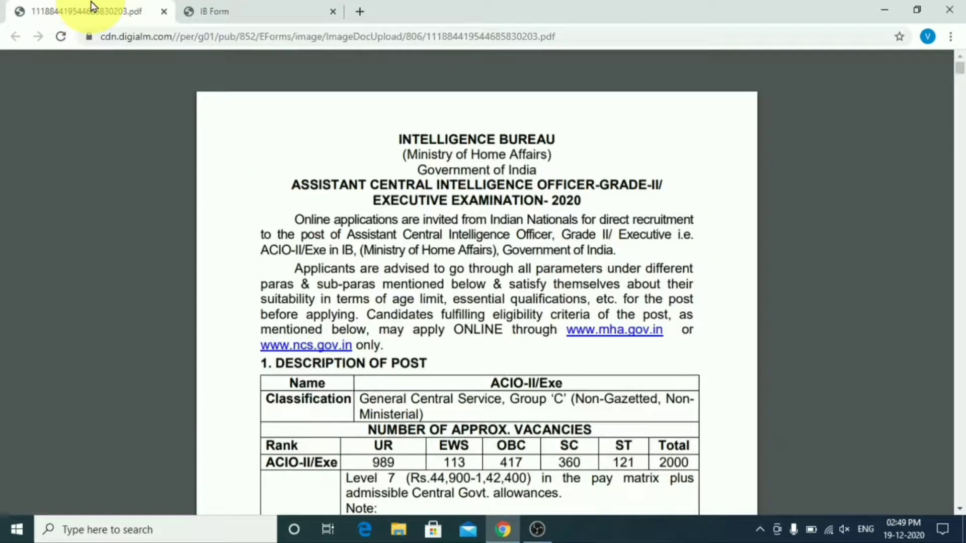
{"action": "scroll", "coordinate": [681, 262], "scroll_direction": "down", "scroll_amount": 1}
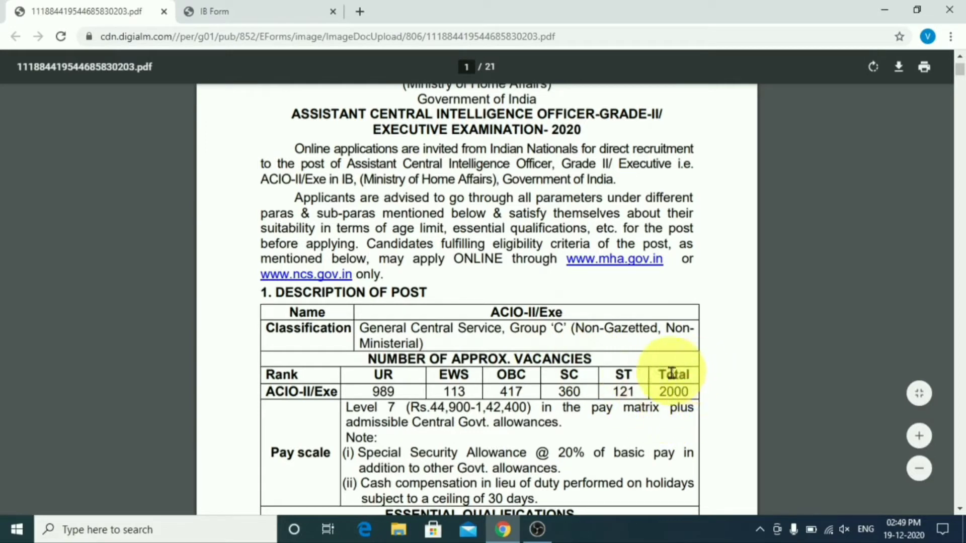
{"action": "scroll", "coordinate": [694, 377], "scroll_direction": "down", "scroll_amount": 3}
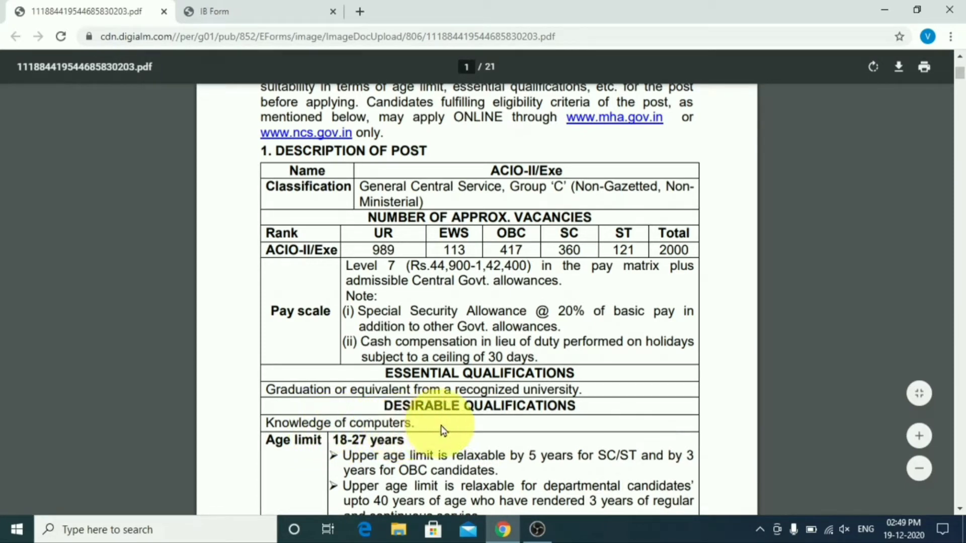
{"action": "scroll", "coordinate": [325, 449], "scroll_direction": "down", "scroll_amount": 3}
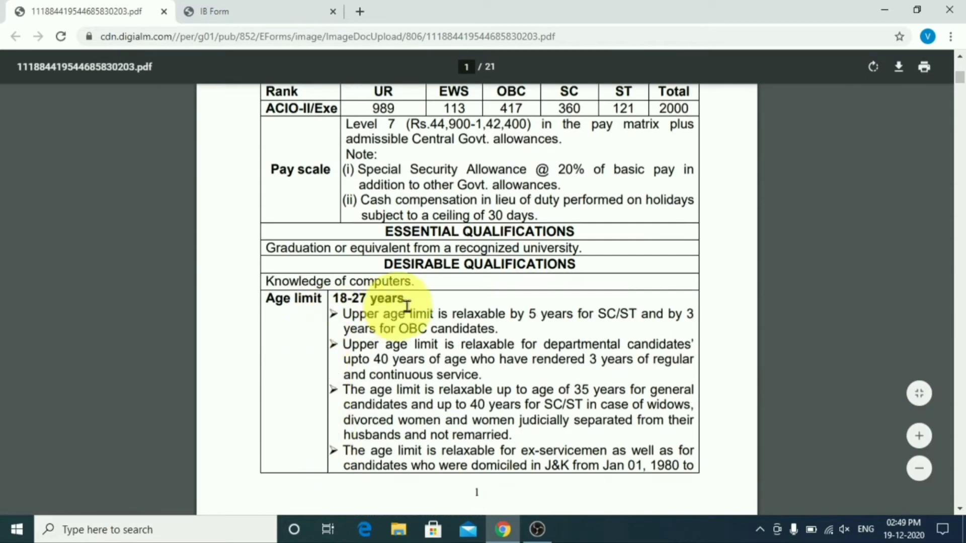
{"action": "scroll", "coordinate": [464, 358], "scroll_direction": "down", "scroll_amount": 15}
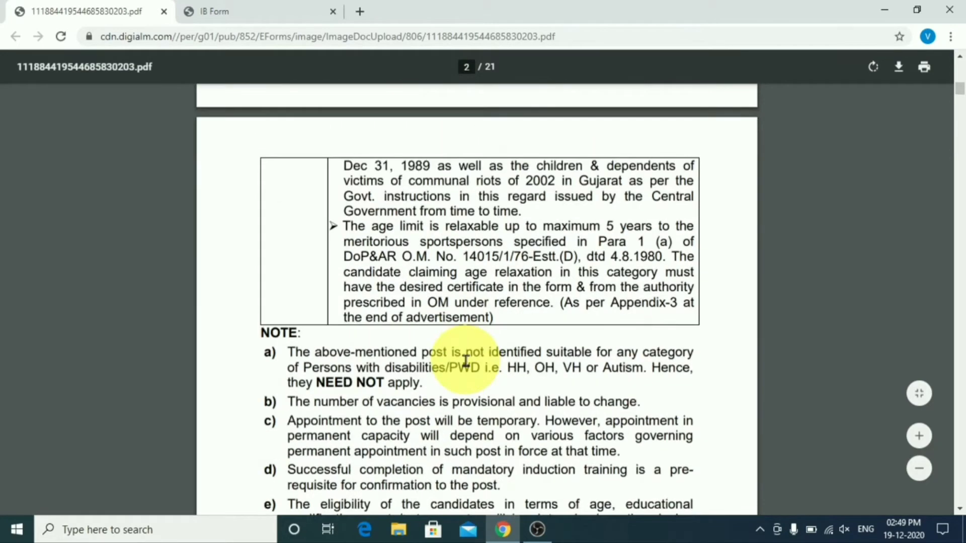
{"action": "scroll", "coordinate": [463, 360], "scroll_direction": "down", "scroll_amount": 6}
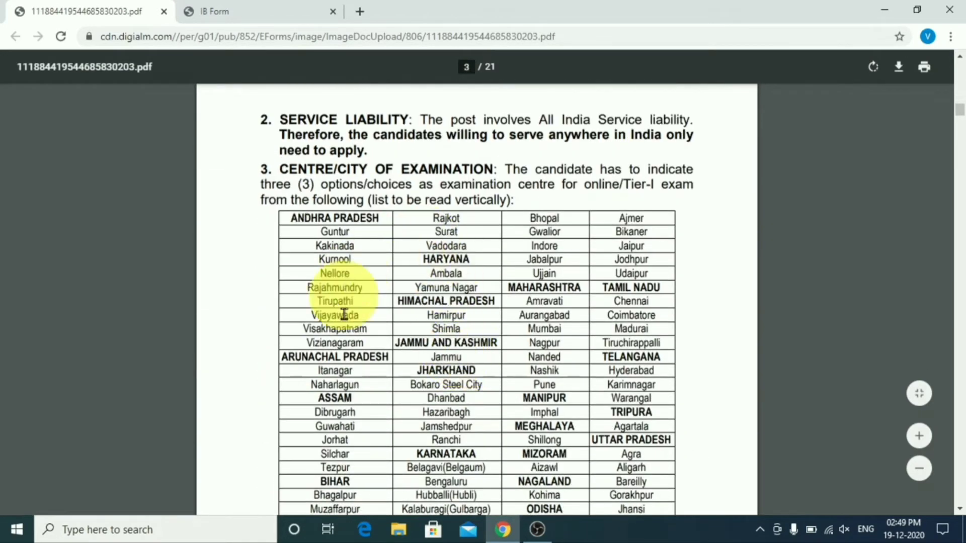
{"action": "scroll", "coordinate": [563, 341], "scroll_direction": "down", "scroll_amount": 6}
{"action": "scroll", "coordinate": [560, 342], "scroll_direction": "down", "scroll_amount": 12}
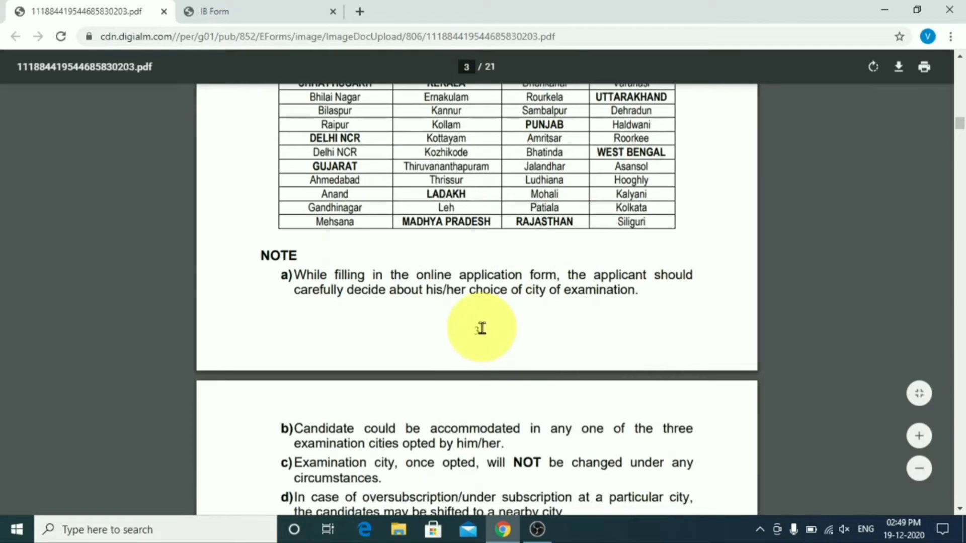
{"action": "scroll", "coordinate": [482, 328], "scroll_direction": "down", "scroll_amount": 7}
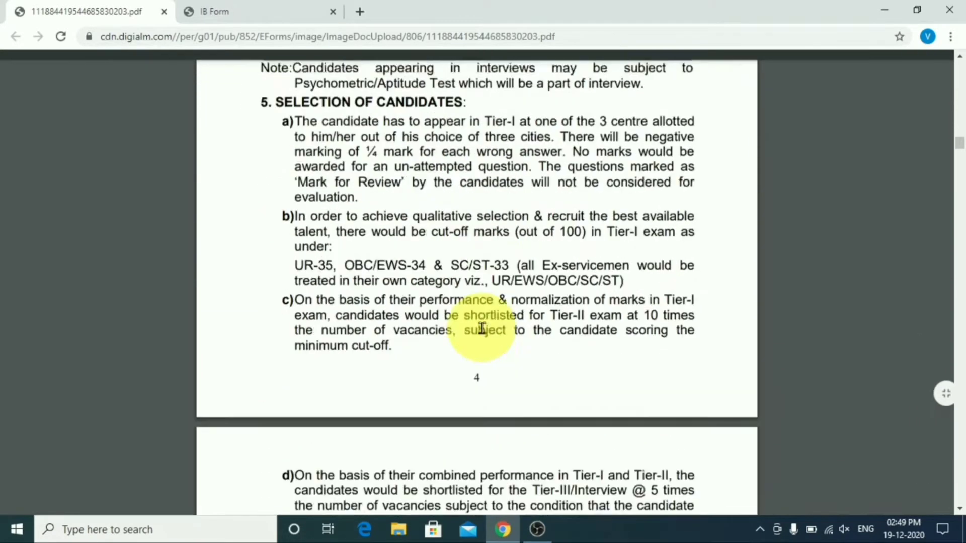
{"action": "scroll", "coordinate": [482, 328], "scroll_direction": "down", "scroll_amount": 7}
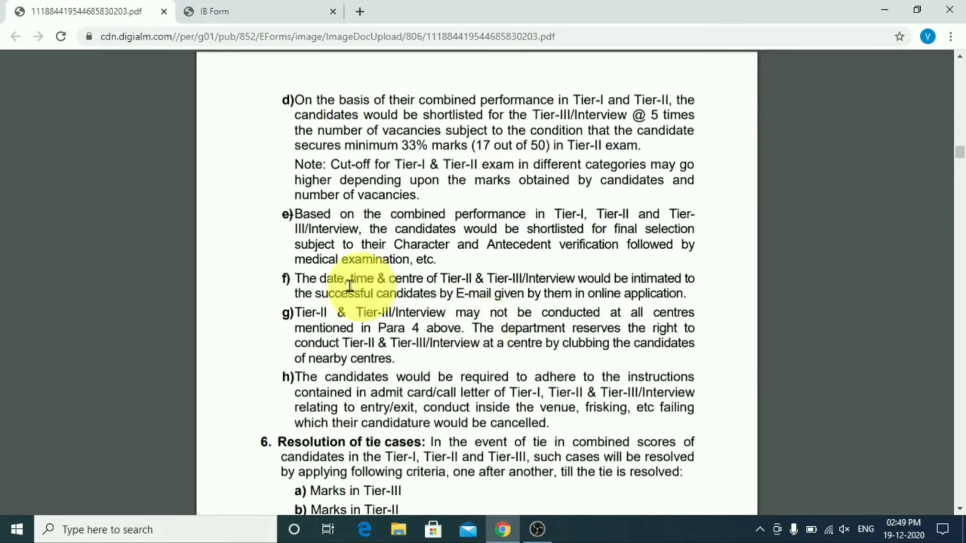
Step: Enter the candidate's name, then the mobile number twice to confirm it
{"action": "left_click", "coordinate": [246, 1]}
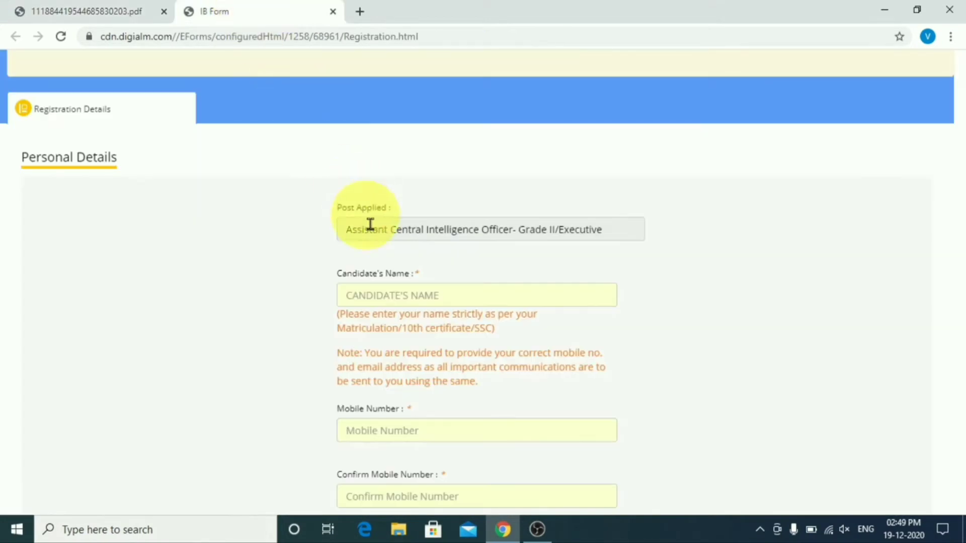
{"action": "left_click", "coordinate": [391, 296]}
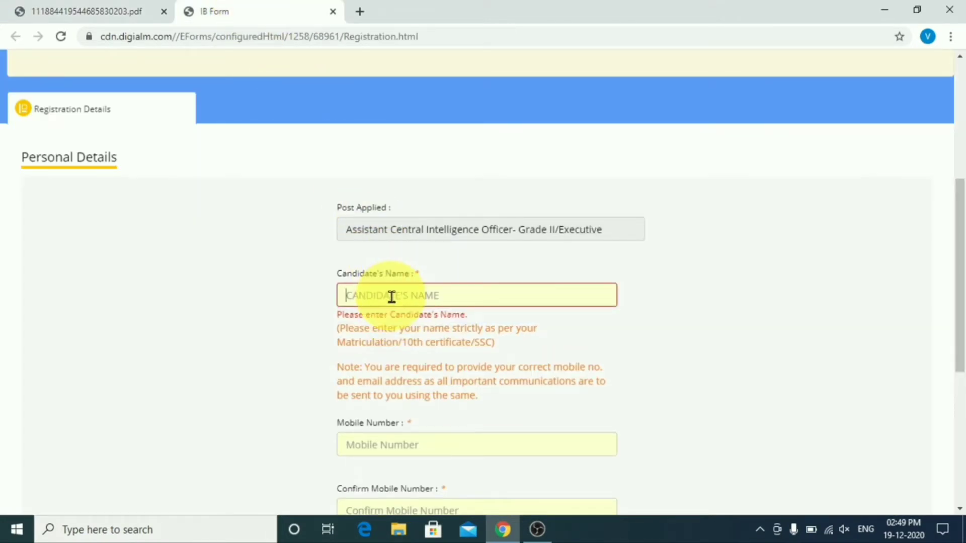
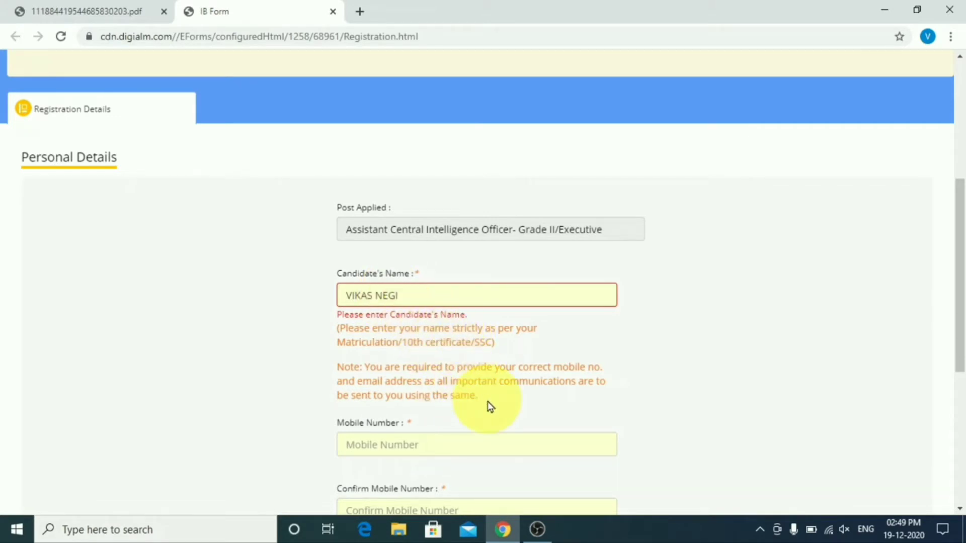
{"action": "left_click", "coordinate": [431, 444]}
{"action": "scroll", "coordinate": [628, 392], "scroll_direction": "down", "scroll_amount": 1}
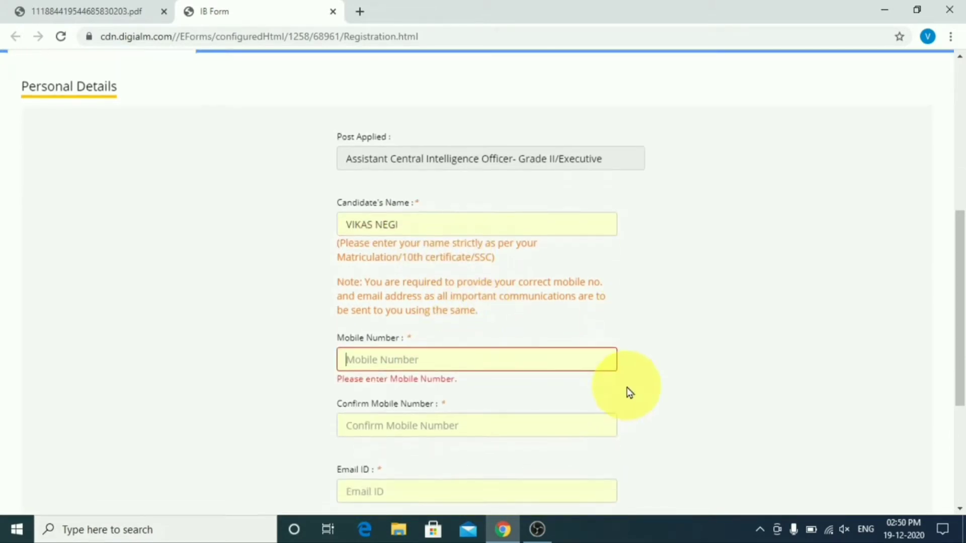
{"action": "left_click", "coordinate": [542, 427]}
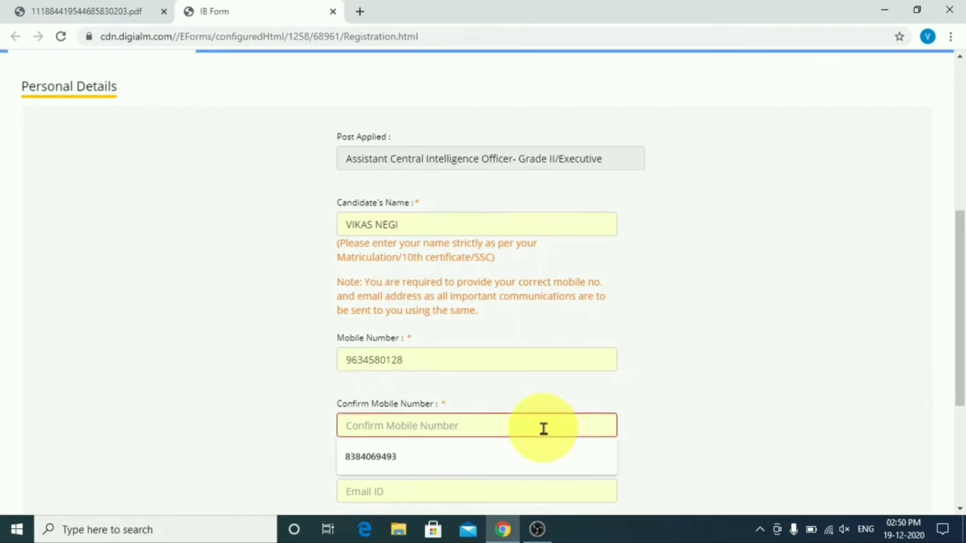
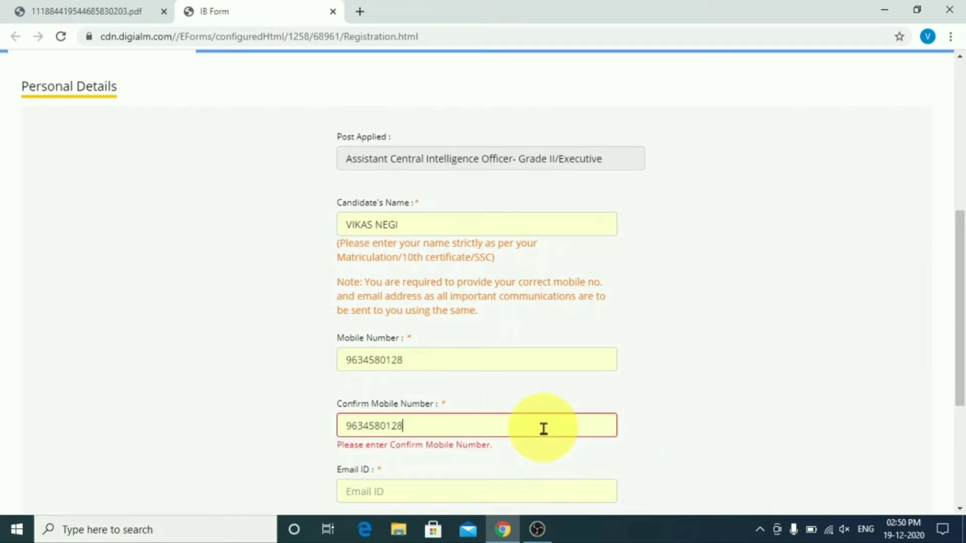
Step: Enter the candidate's e-mail address and confirm it, fixing a typo
{"action": "scroll", "coordinate": [543, 428], "scroll_direction": "down", "scroll_amount": 1}
{"action": "left_click", "coordinate": [593, 423]}
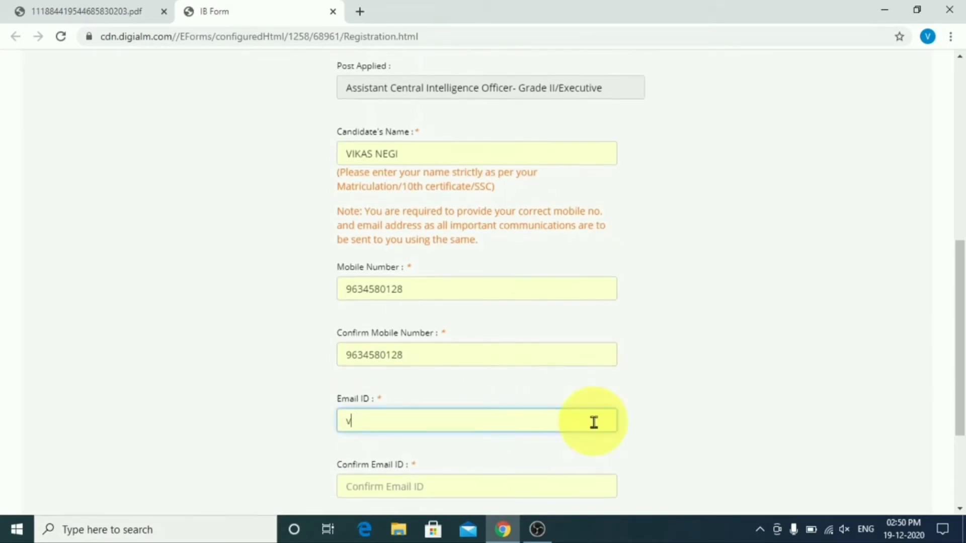
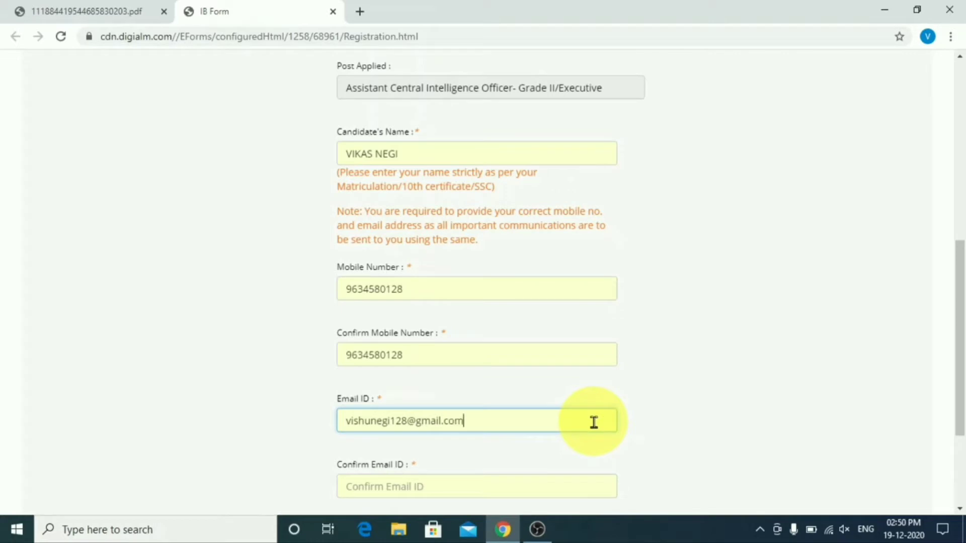
{"action": "key", "text": "Tab"}
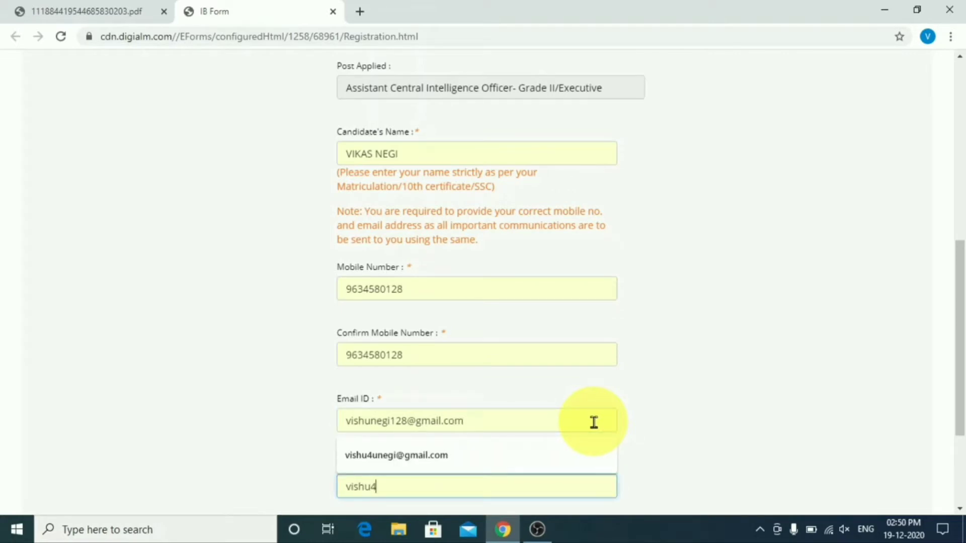
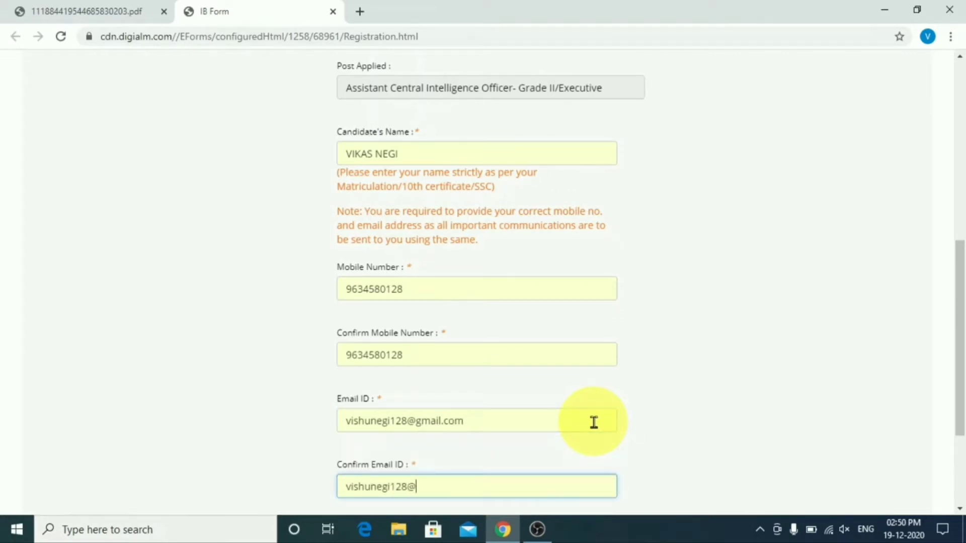
{"action": "scroll", "coordinate": [594, 422], "scroll_direction": "down", "scroll_amount": 3}
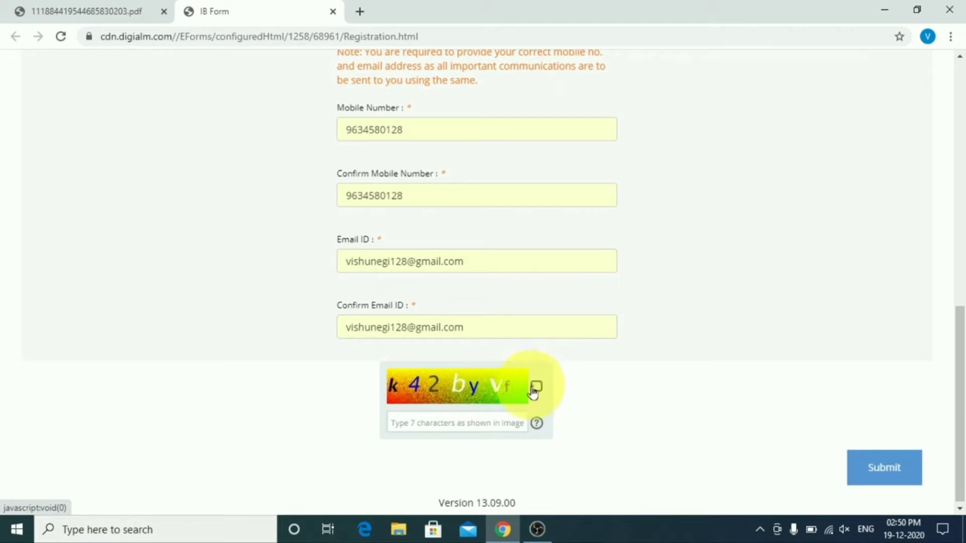
Step: Enter the captcha, submit and confirm the registration, then dismiss the success note
{"action": "left_click", "coordinate": [462, 422]}
{"action": "type", "text": "k42byVf"}
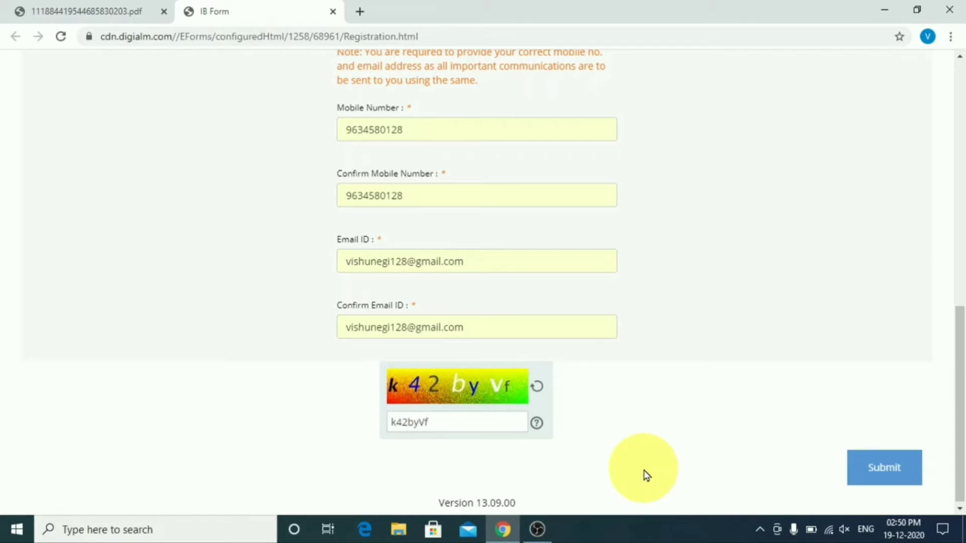
{"action": "left_click", "coordinate": [904, 466]}
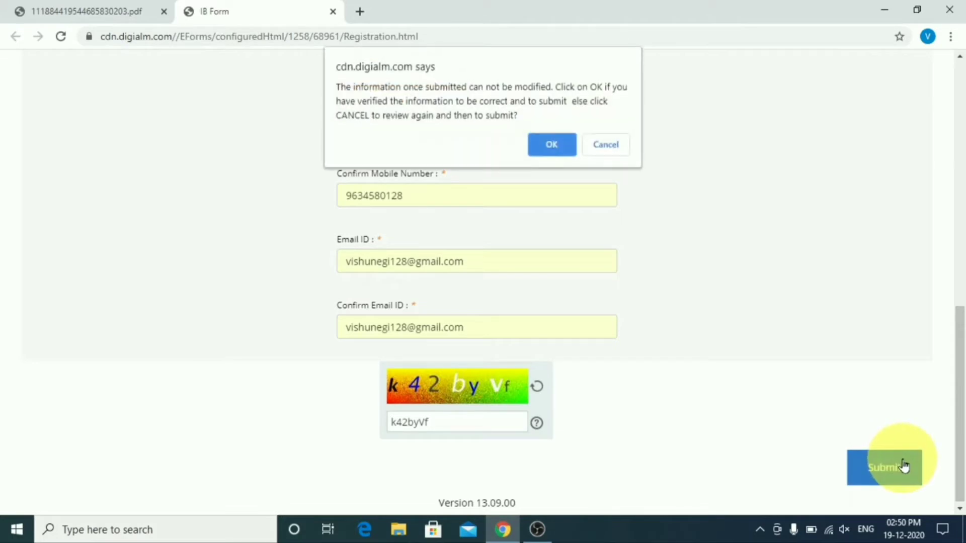
{"action": "left_click", "coordinate": [552, 146]}
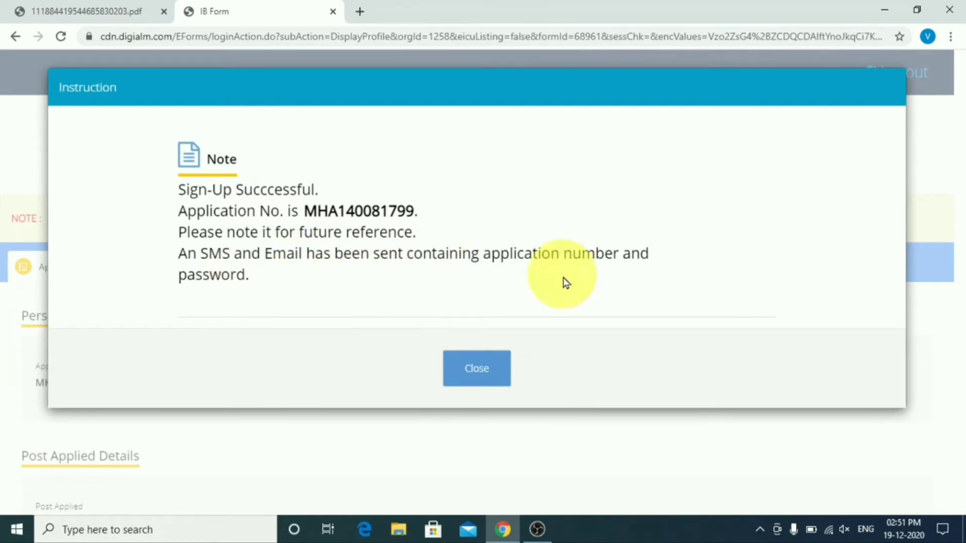
{"action": "left_click", "coordinate": [487, 372]}
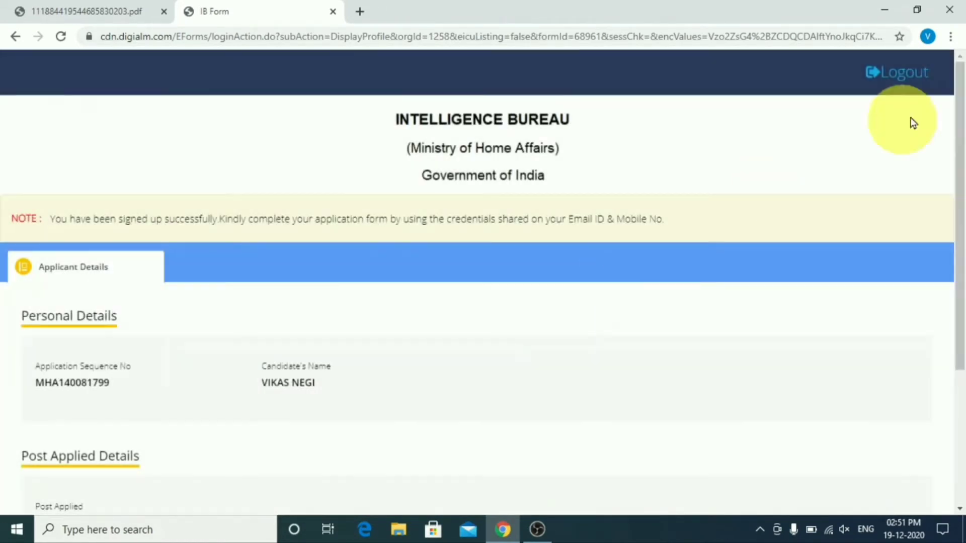
Step: Log out and log back in with the new application number and password
{"action": "left_click", "coordinate": [902, 80]}
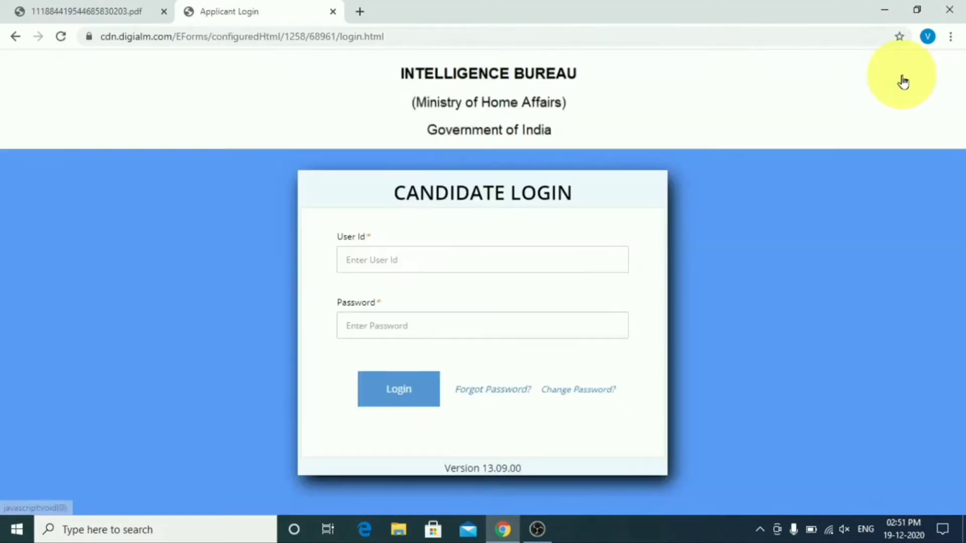
{"action": "left_click", "coordinate": [493, 261]}
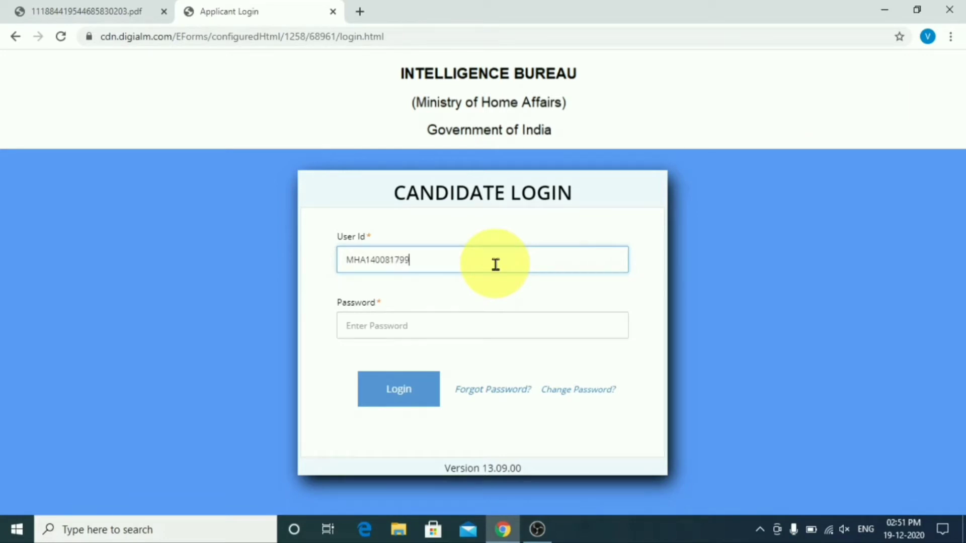
{"action": "key", "text": "Tab"}
{"action": "type", "text": "••"}
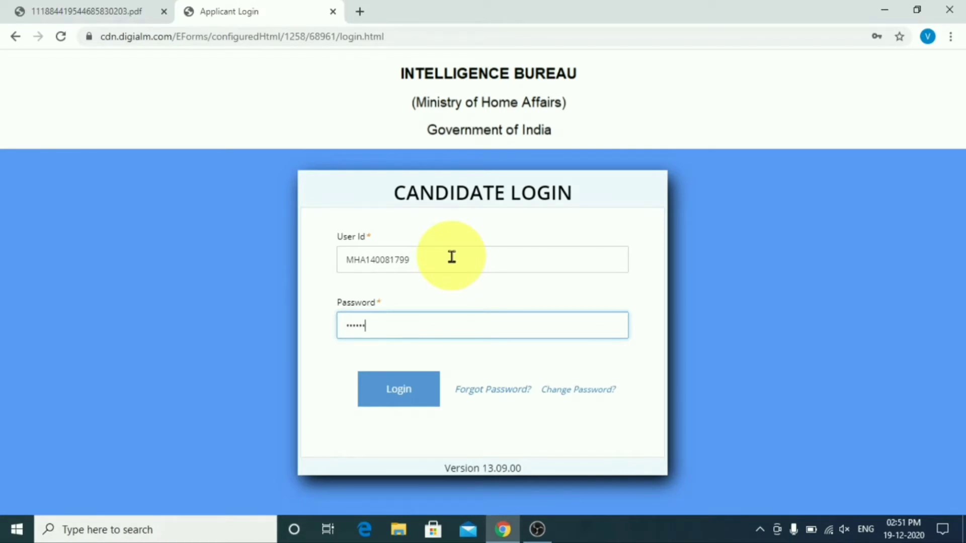
{"action": "left_click", "coordinate": [395, 391]}
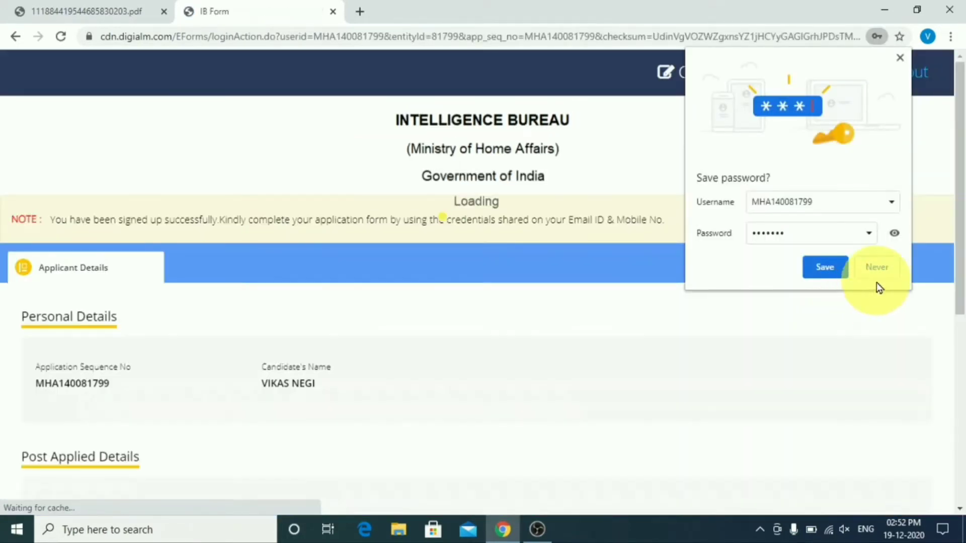
{"action": "left_click", "coordinate": [878, 268]}
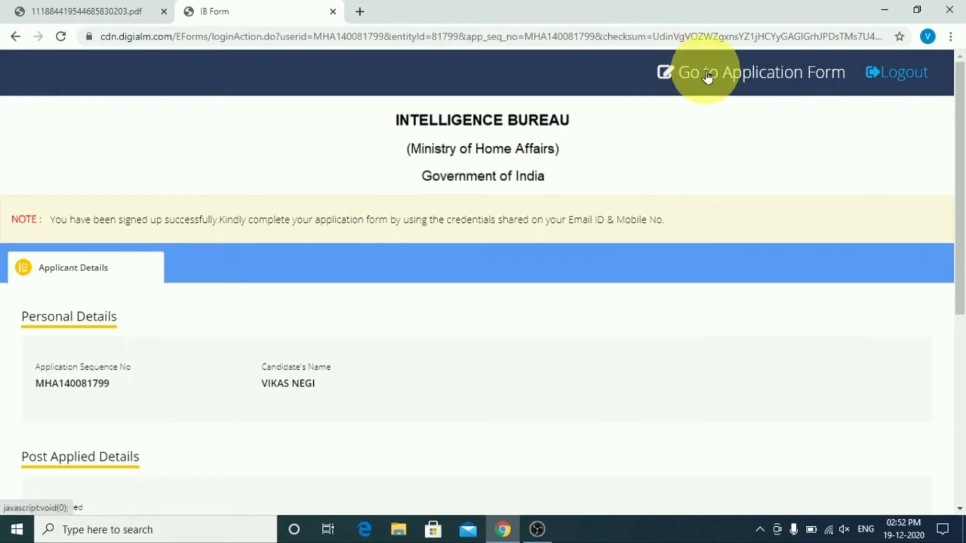
Step: Open the full application form and close its instruction notice
{"action": "left_click", "coordinate": [787, 81]}
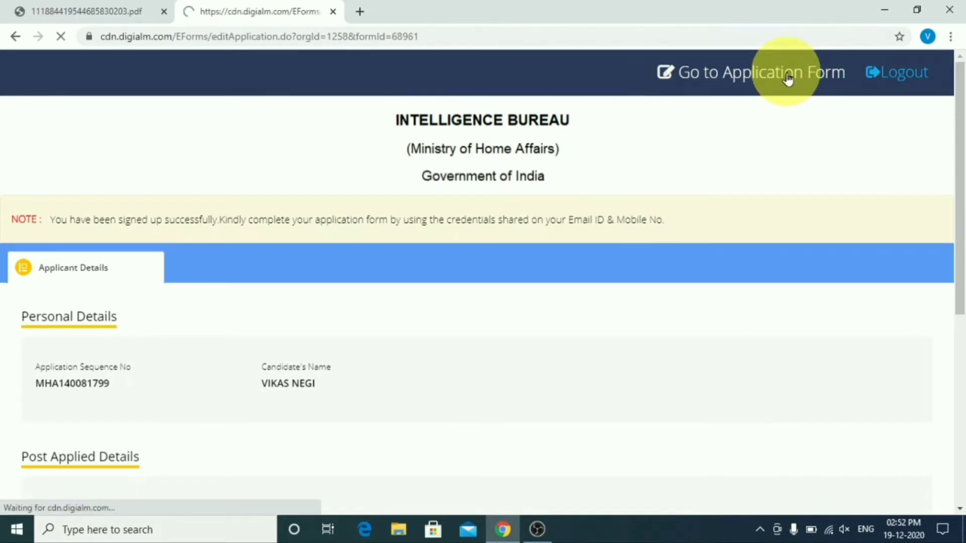
{"action": "scroll", "coordinate": [540, 340], "scroll_direction": "down", "scroll_amount": 5}
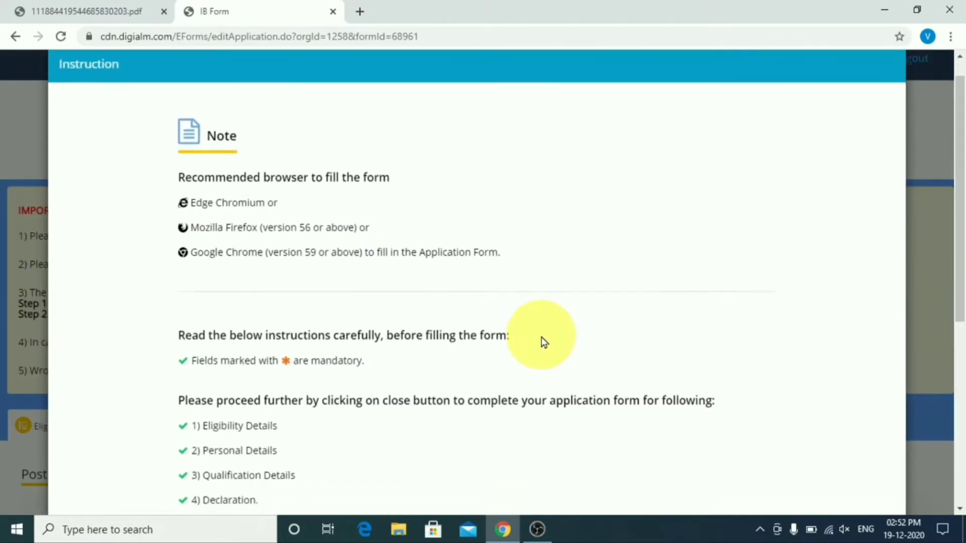
{"action": "scroll", "coordinate": [518, 477], "scroll_direction": "down", "scroll_amount": 3}
{"action": "left_click", "coordinate": [485, 454]}
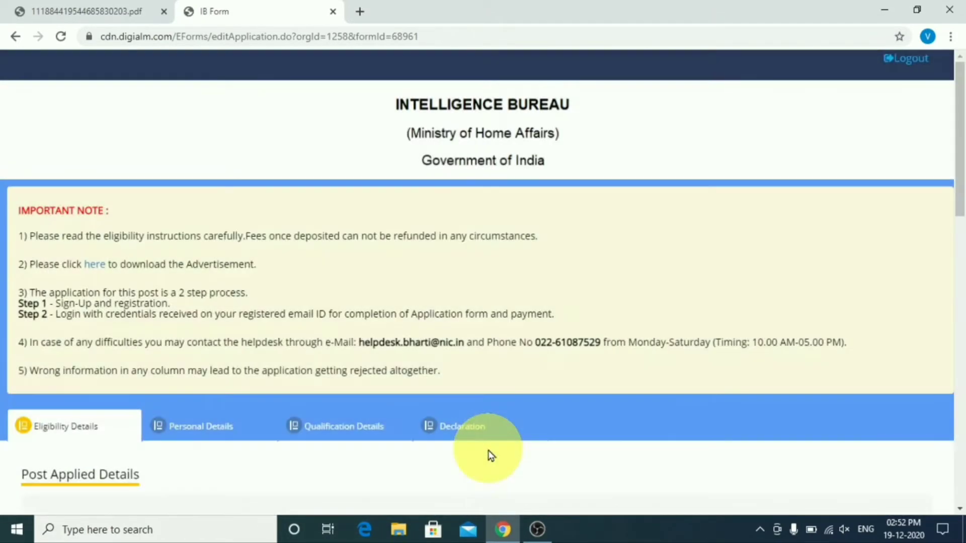
{"action": "scroll", "coordinate": [491, 455], "scroll_direction": "down", "scroll_amount": 4}
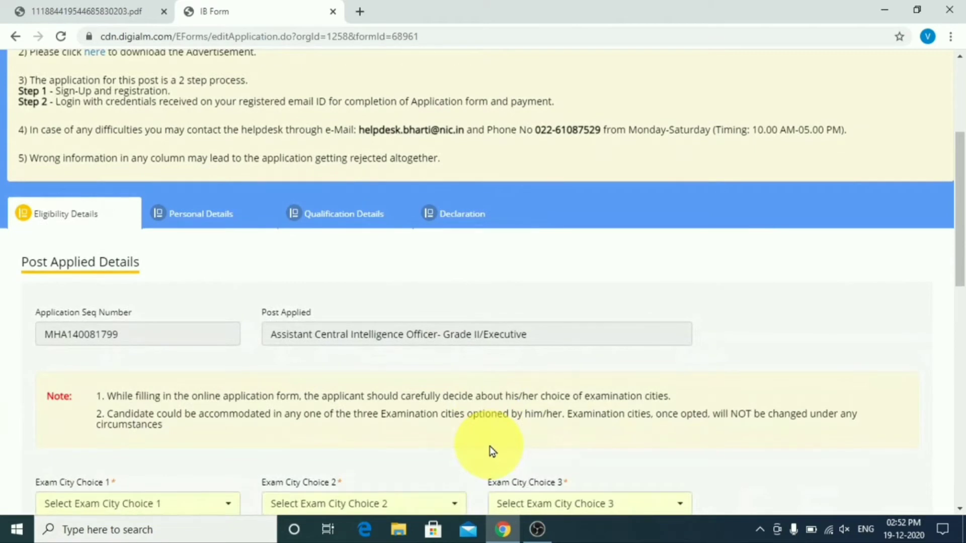
{"action": "scroll", "coordinate": [490, 448], "scroll_direction": "down", "scroll_amount": 4}
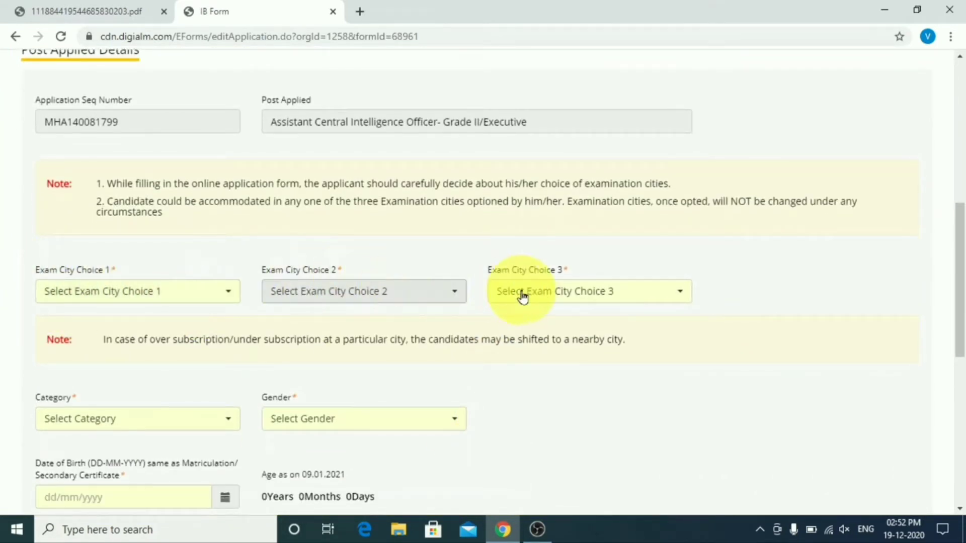
Step: Choose Dehradun, Roorkee and Haldwani as exam city choices 1, 2 and 3
{"action": "left_click", "coordinate": [185, 291]}
{"action": "type", "text": "DE"}
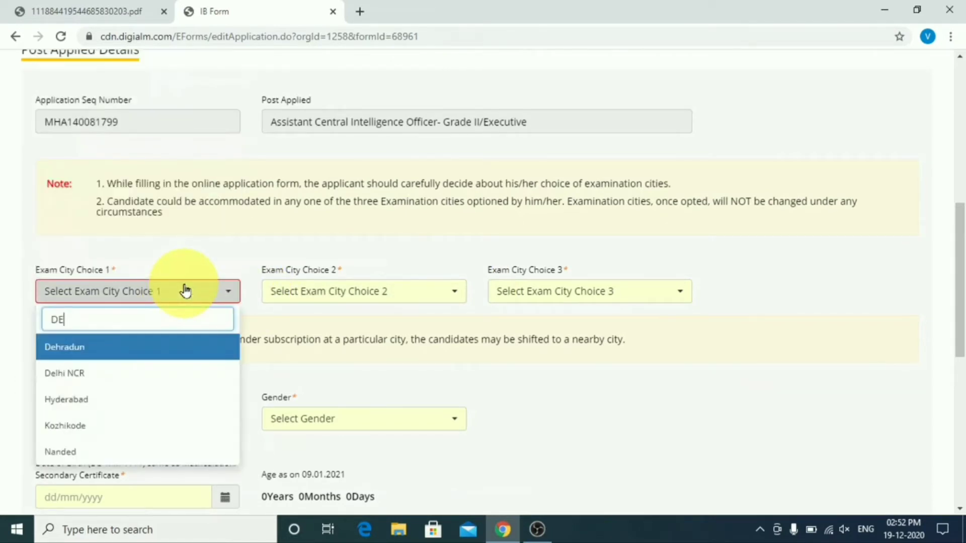
{"action": "left_click", "coordinate": [146, 346]}
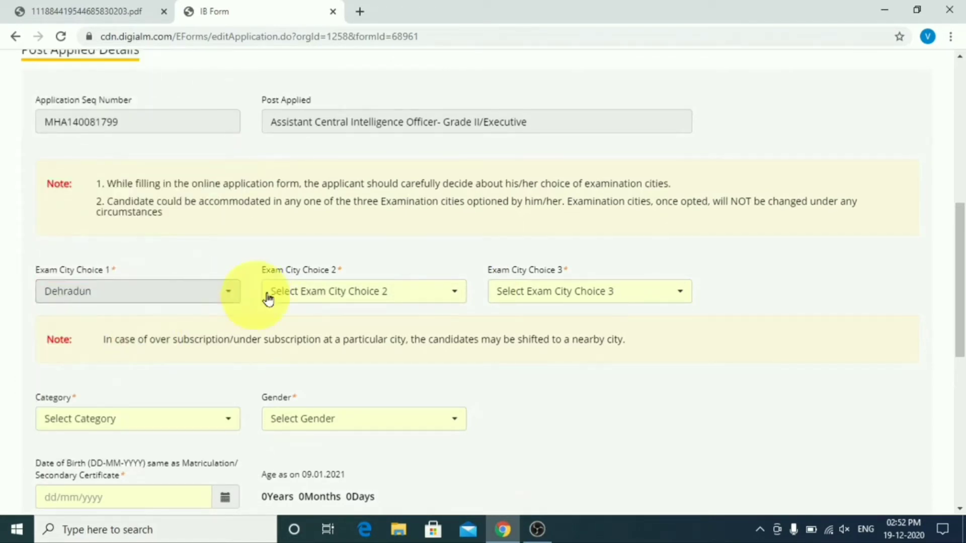
{"action": "left_click", "coordinate": [309, 288]}
{"action": "type", "text": "ROO"}
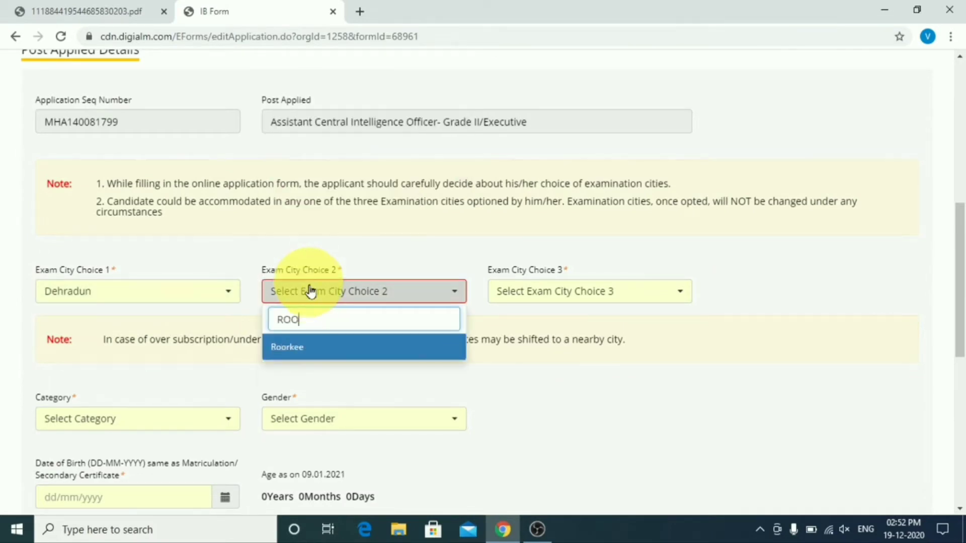
{"action": "left_click", "coordinate": [313, 347]}
{"action": "left_click", "coordinate": [547, 291]}
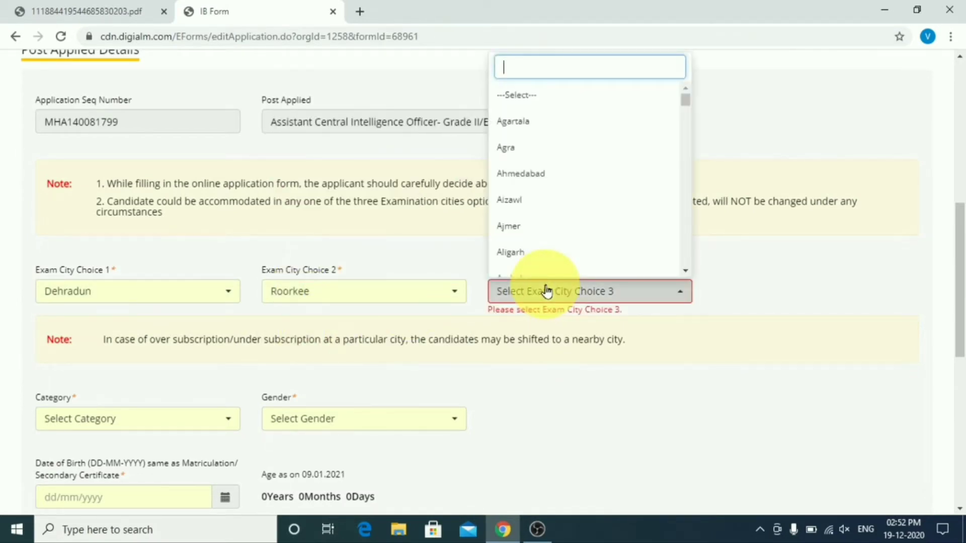
{"action": "type", "text": "HA"}
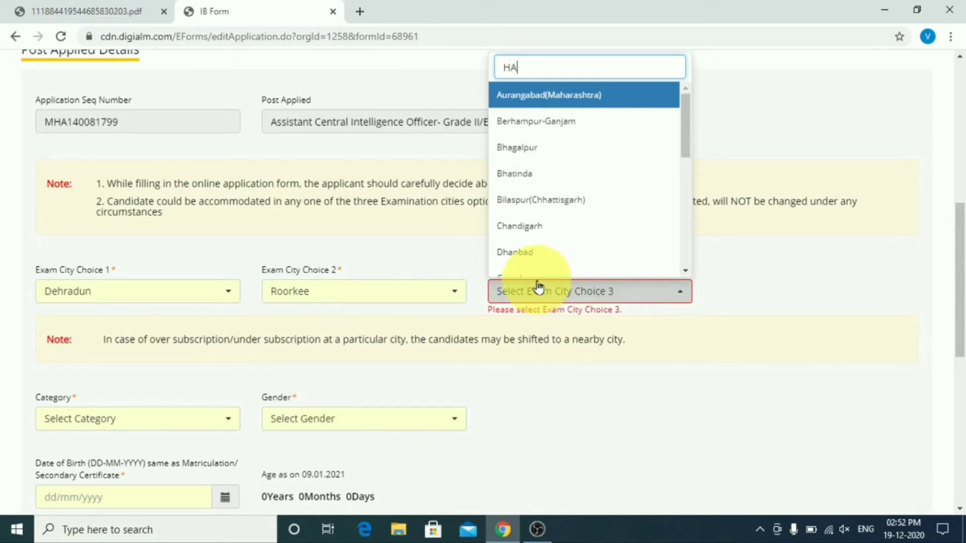
{"action": "type", "text": "L"}
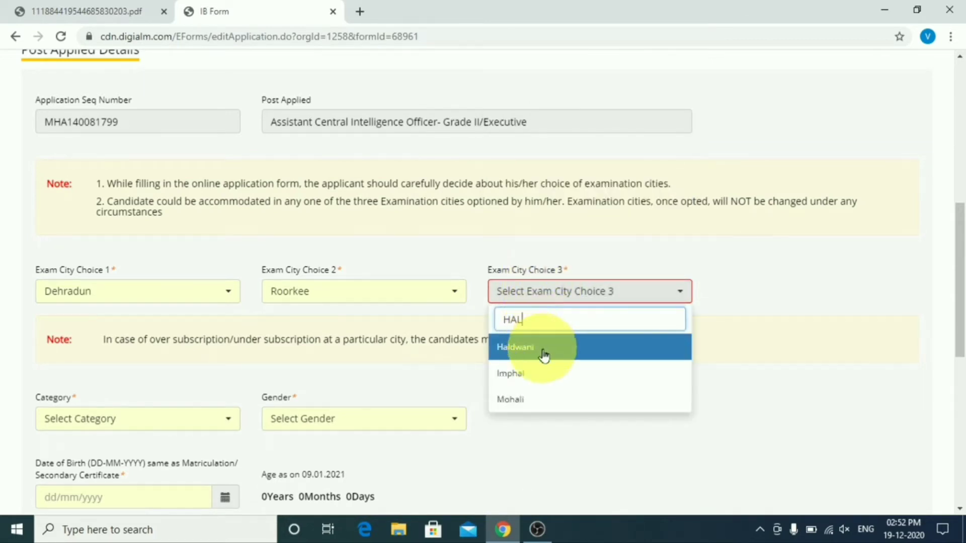
{"action": "left_click", "coordinate": [544, 347]}
{"action": "scroll", "coordinate": [547, 355], "scroll_direction": "down", "scroll_amount": 3}
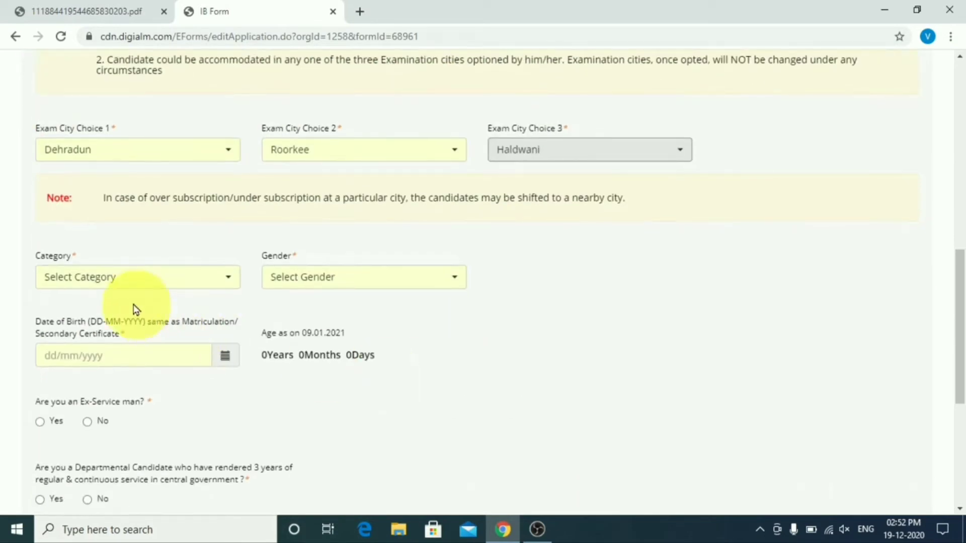
Step: Set category UR, gender Male and date of birth 01/01/1997
{"action": "left_click", "coordinate": [129, 278]}
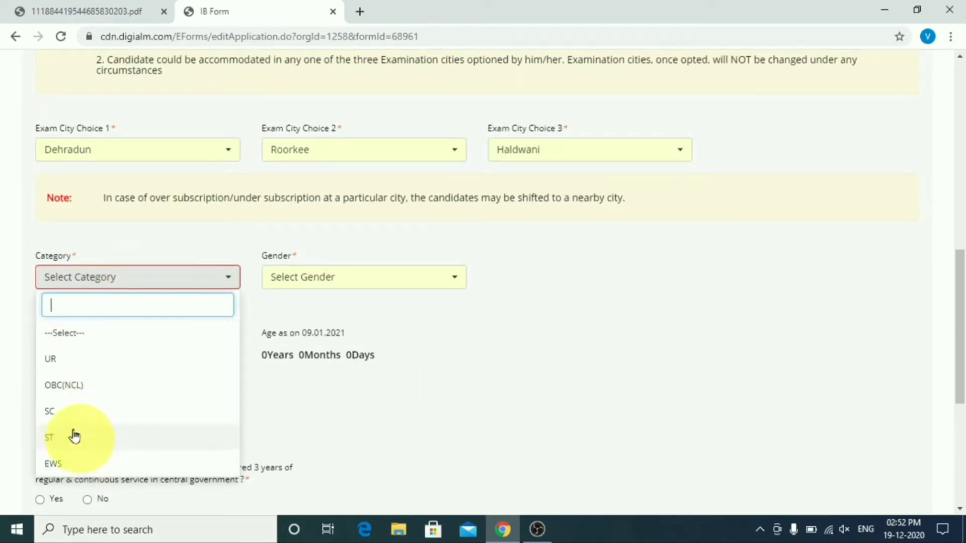
{"action": "left_click", "coordinate": [55, 360]}
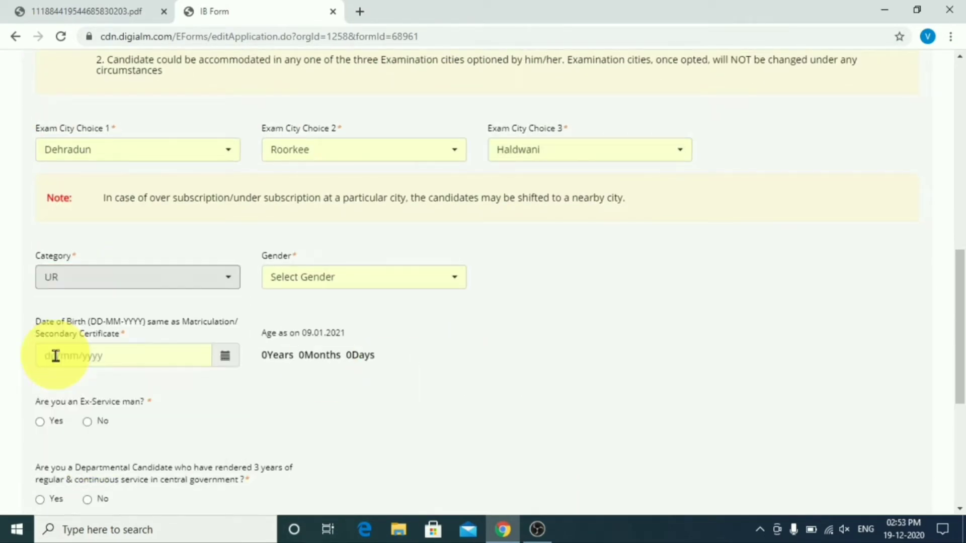
{"action": "left_click", "coordinate": [328, 282]}
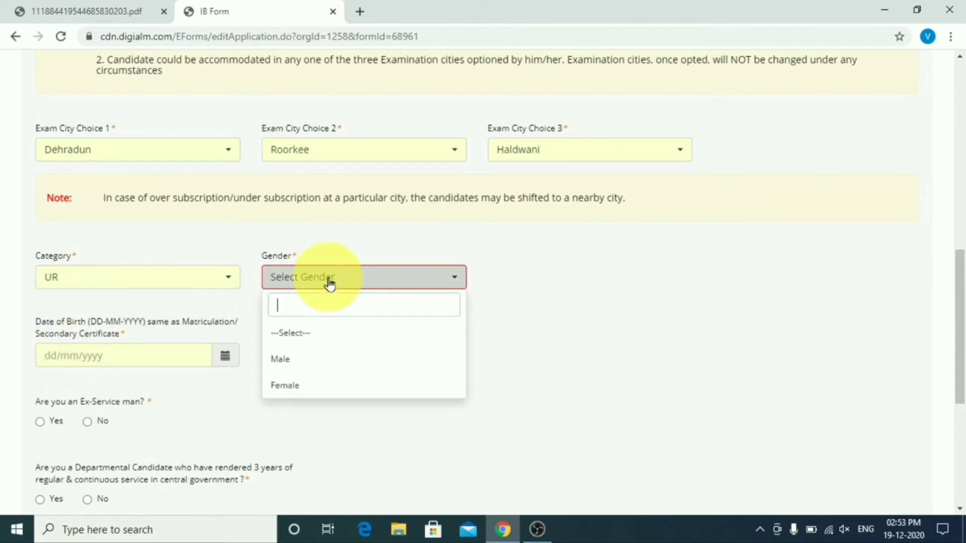
{"action": "left_click", "coordinate": [300, 359]}
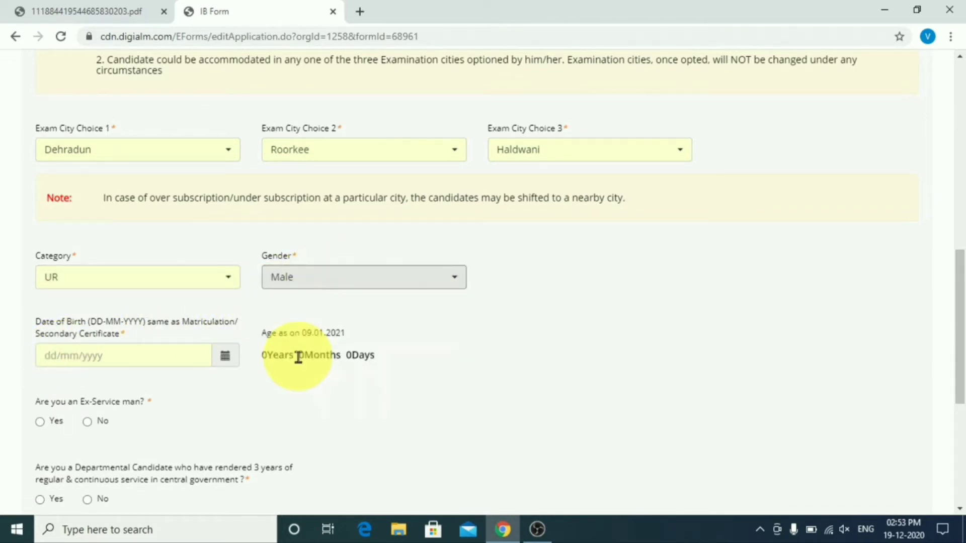
{"action": "left_click", "coordinate": [225, 356]}
{"action": "left_click", "coordinate": [115, 176]}
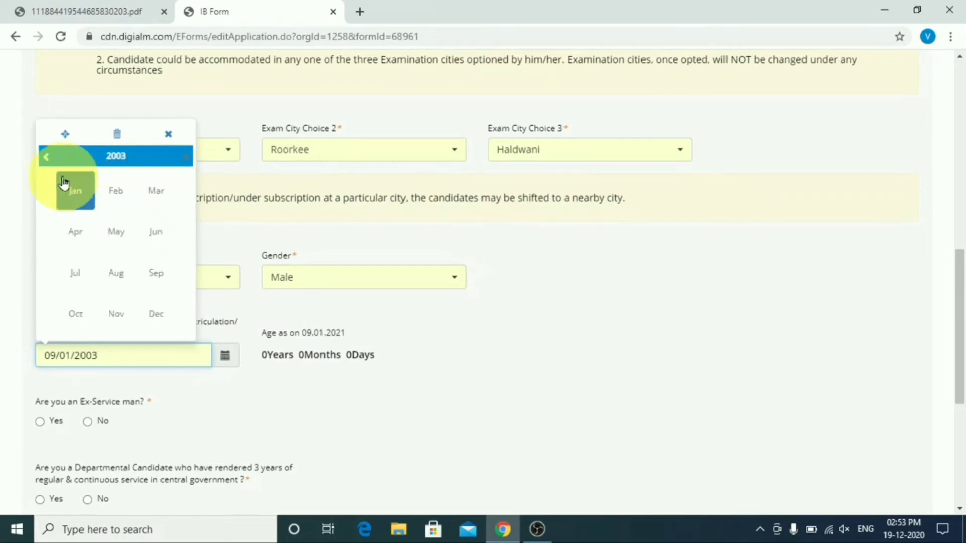
{"action": "left_click", "coordinate": [48, 158]}
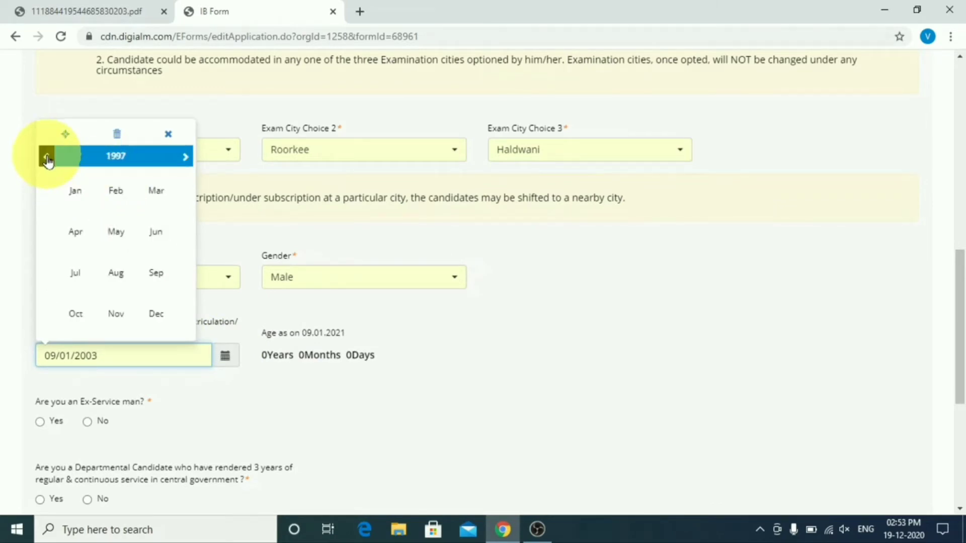
{"action": "left_click", "coordinate": [75, 190]}
{"action": "left_click", "coordinate": [114, 219]}
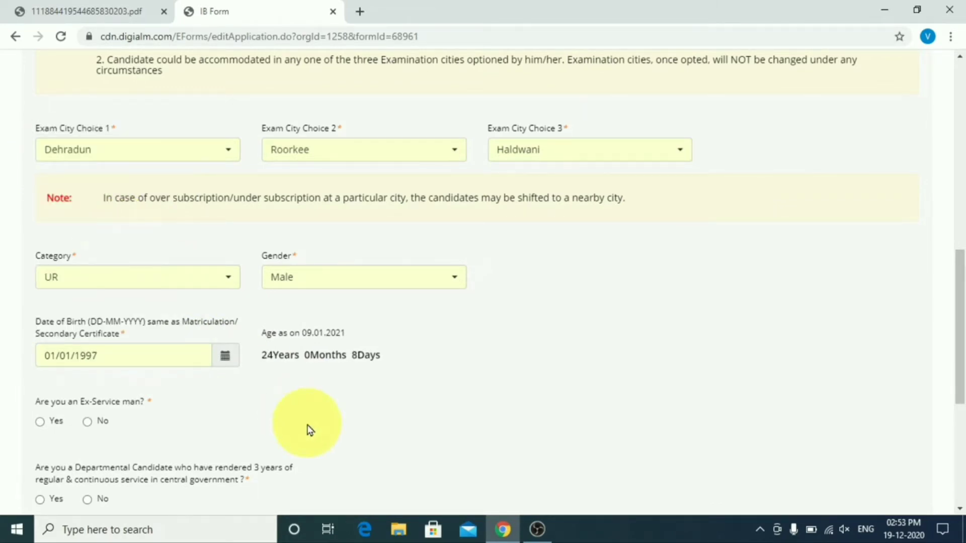
{"action": "scroll", "coordinate": [309, 430], "scroll_direction": "down", "scroll_amount": 1}
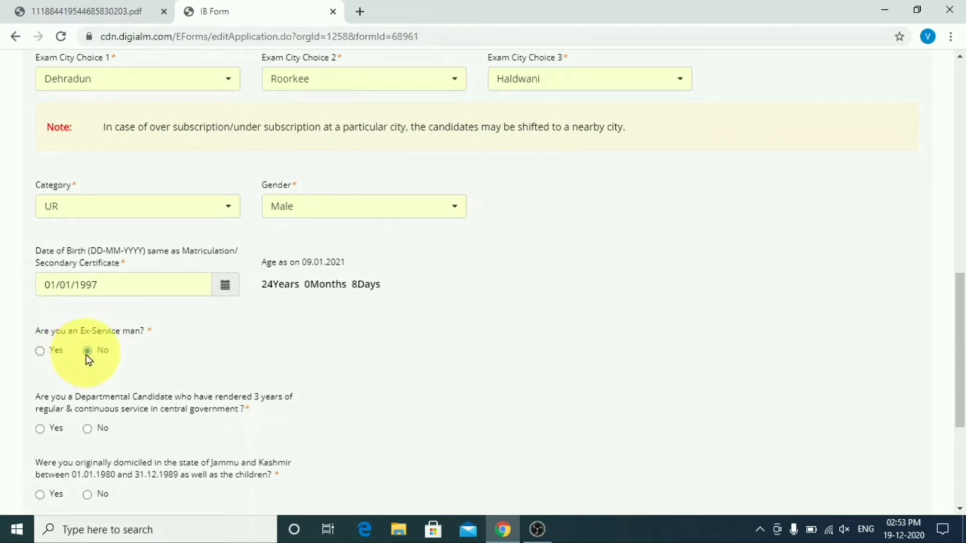
{"action": "scroll", "coordinate": [183, 360], "scroll_direction": "down", "scroll_amount": 1}
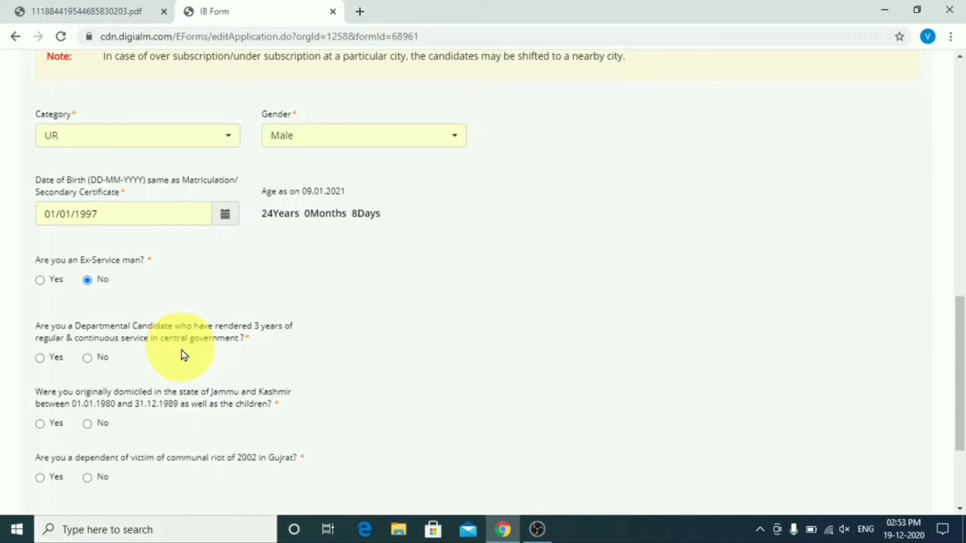
Step: Answer No to the departmental, Jammu and Kashmir, Gujarat riot and sportsperson questions
{"action": "left_click", "coordinate": [88, 358]}
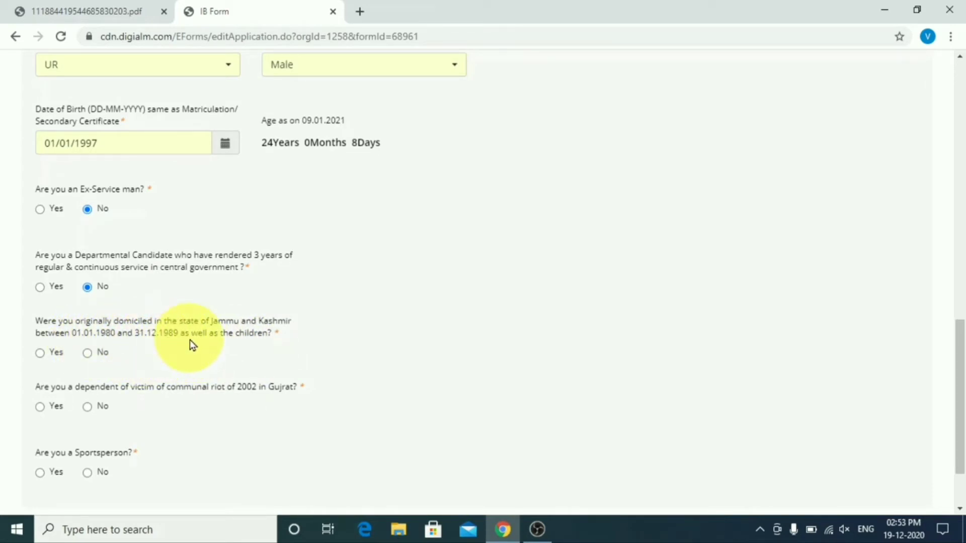
{"action": "left_click", "coordinate": [87, 353]}
{"action": "scroll", "coordinate": [183, 367], "scroll_direction": "down", "scroll_amount": 2}
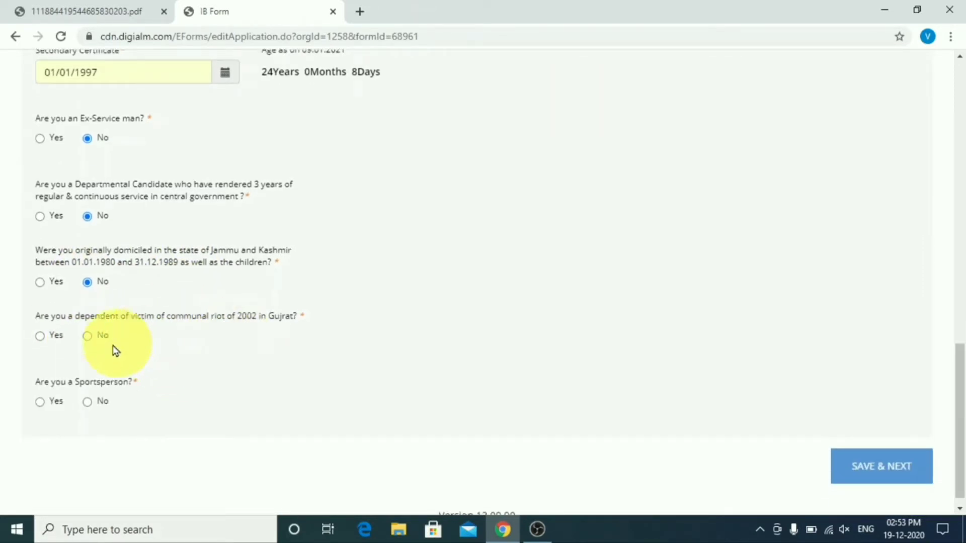
{"action": "left_click", "coordinate": [87, 336]}
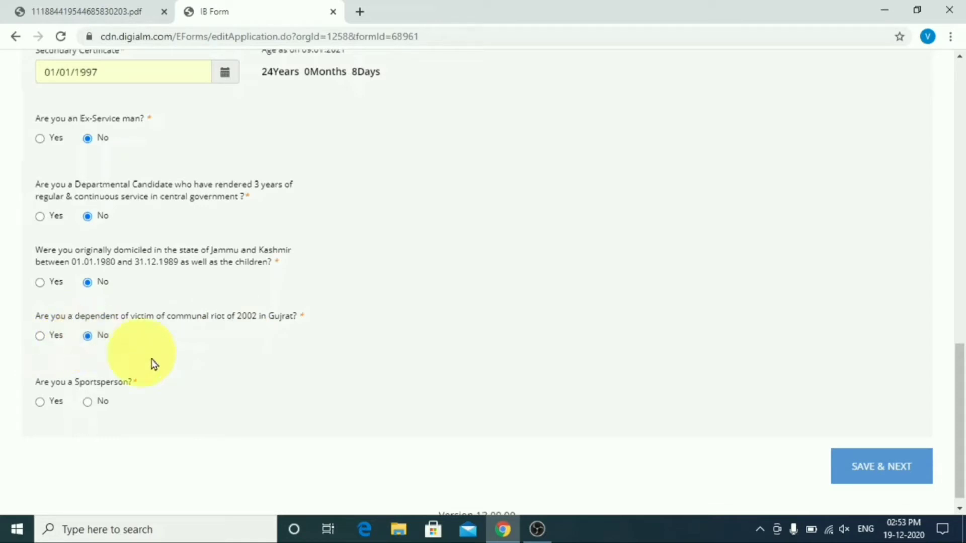
{"action": "scroll", "coordinate": [184, 362], "scroll_direction": "down", "scroll_amount": 1}
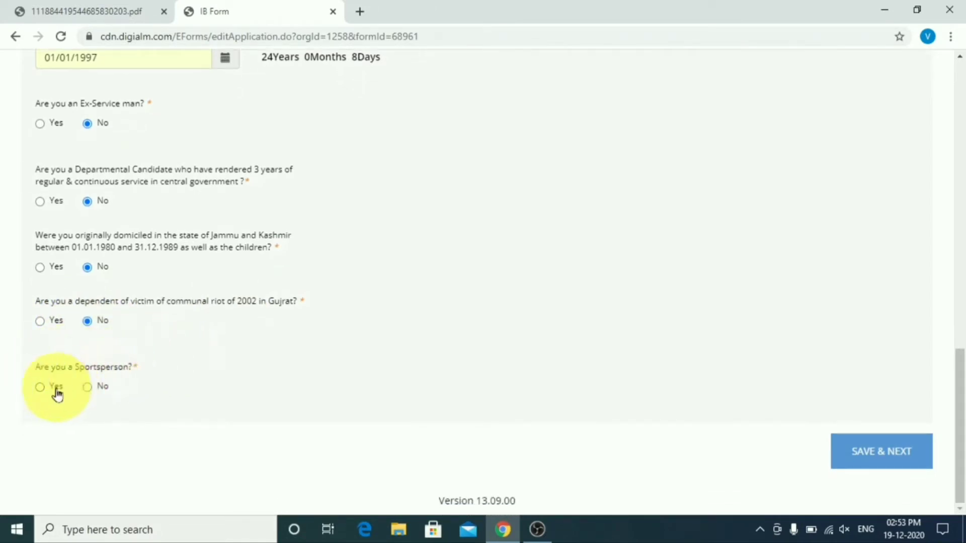
{"action": "left_click", "coordinate": [87, 388]}
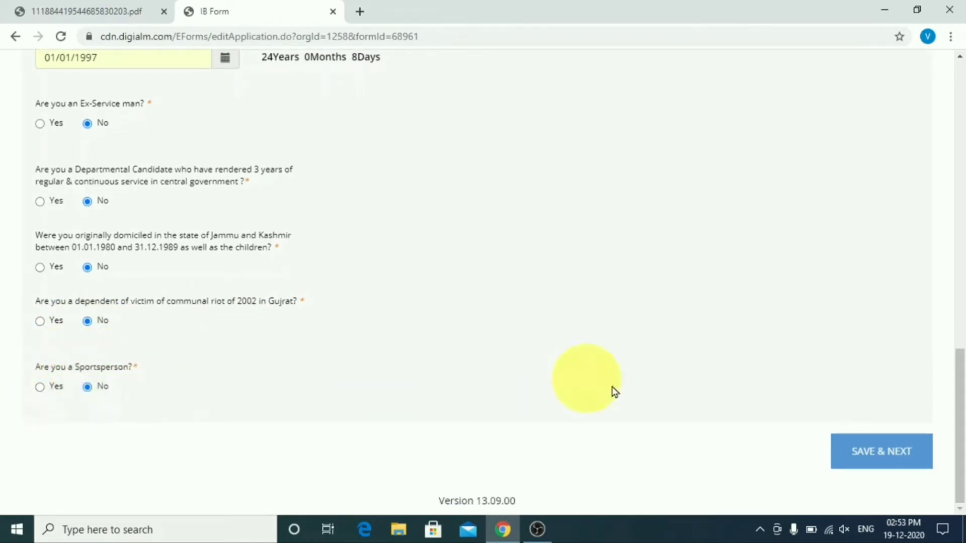
Step: Save the eligibility answers, then enter the father's and mother's names
{"action": "left_click", "coordinate": [883, 462]}
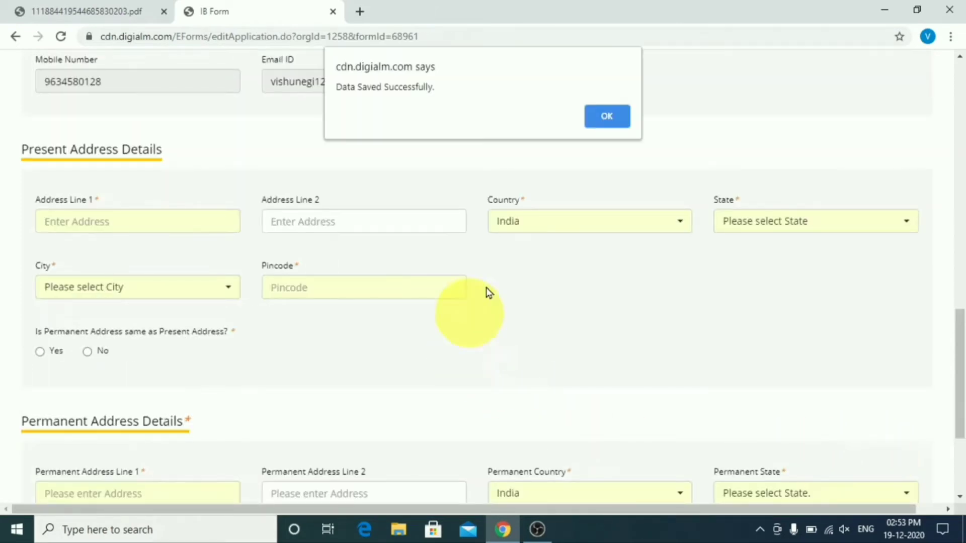
{"action": "left_click", "coordinate": [599, 121]}
{"action": "scroll", "coordinate": [478, 330], "scroll_direction": "up", "scroll_amount": 10}
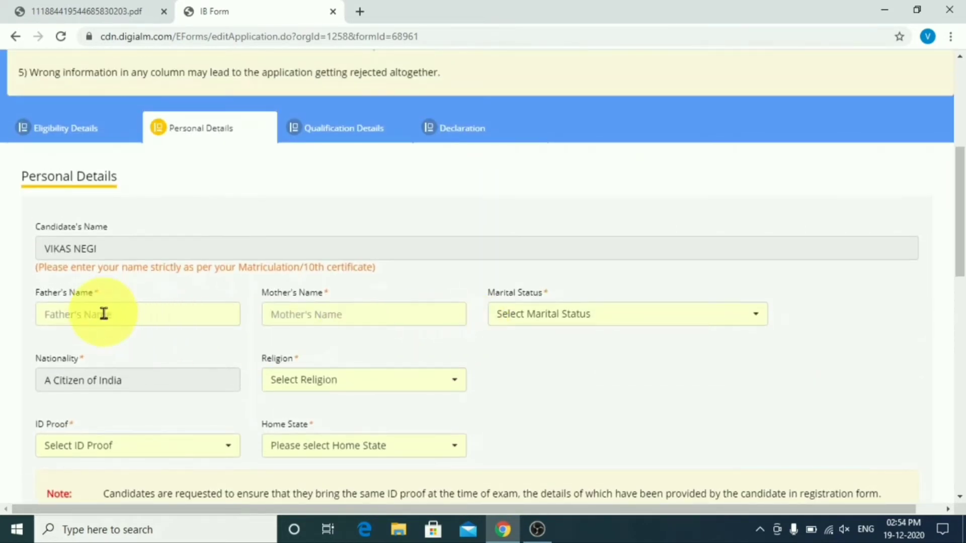
{"action": "left_click", "coordinate": [101, 315]}
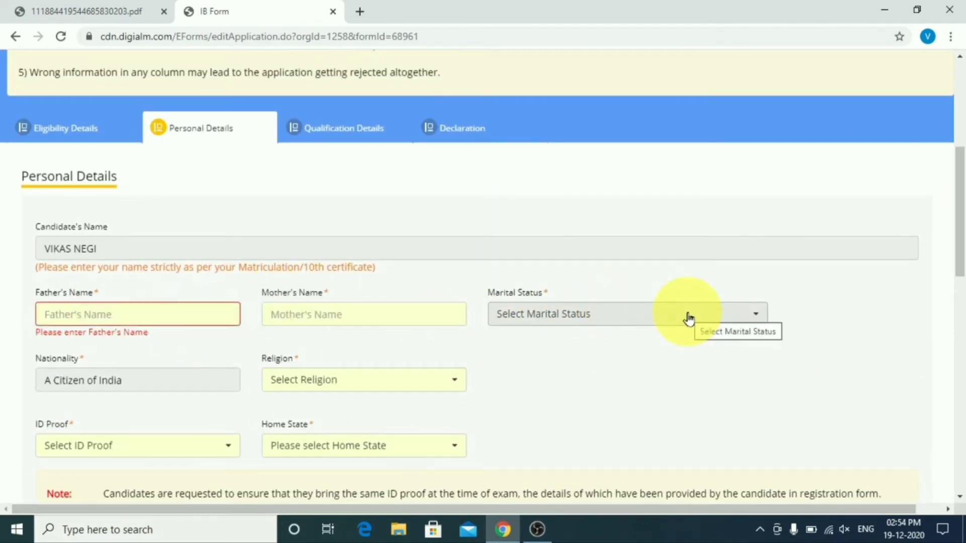
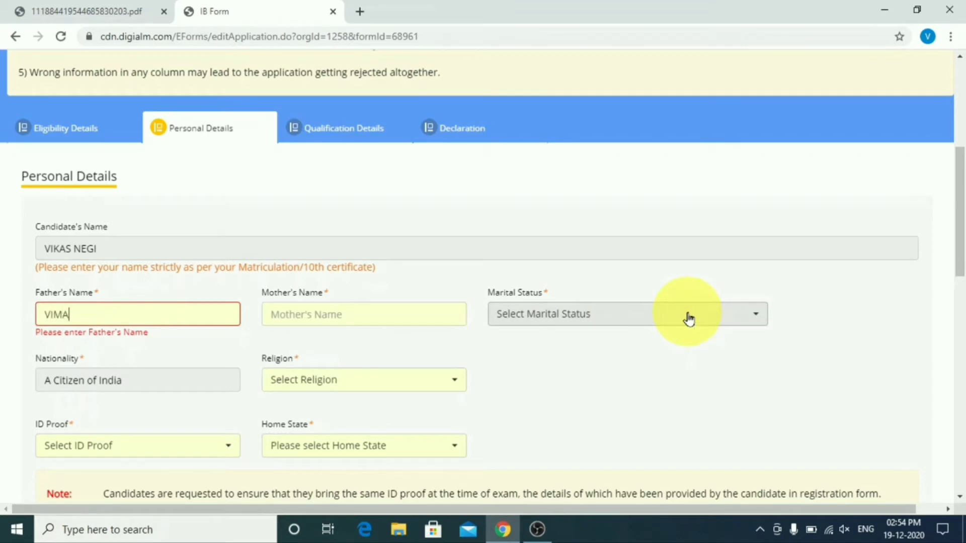
{"action": "key", "text": "Tab"}
{"action": "type", "text": "G"}
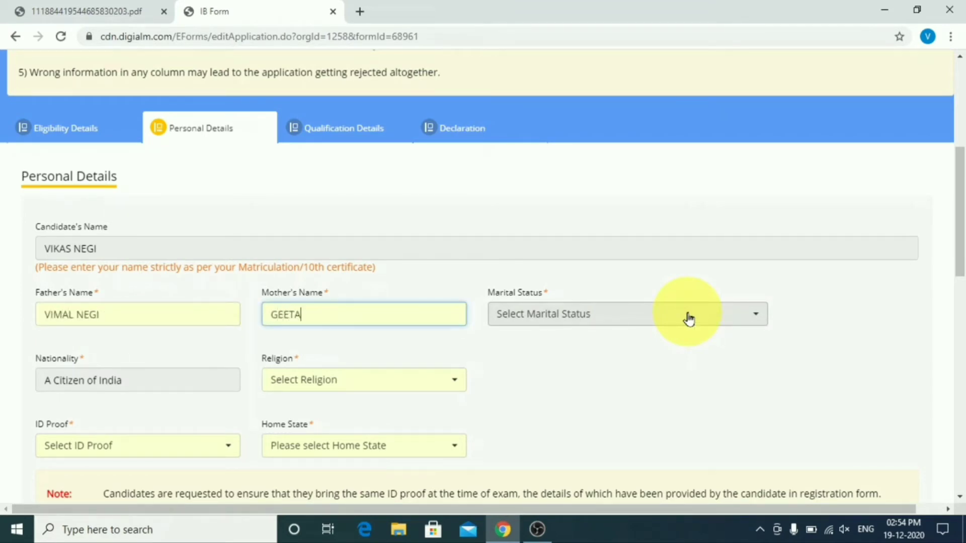
Step: Set marital status to Unmarried and religion to Hinduism
{"action": "left_click", "coordinate": [579, 316]}
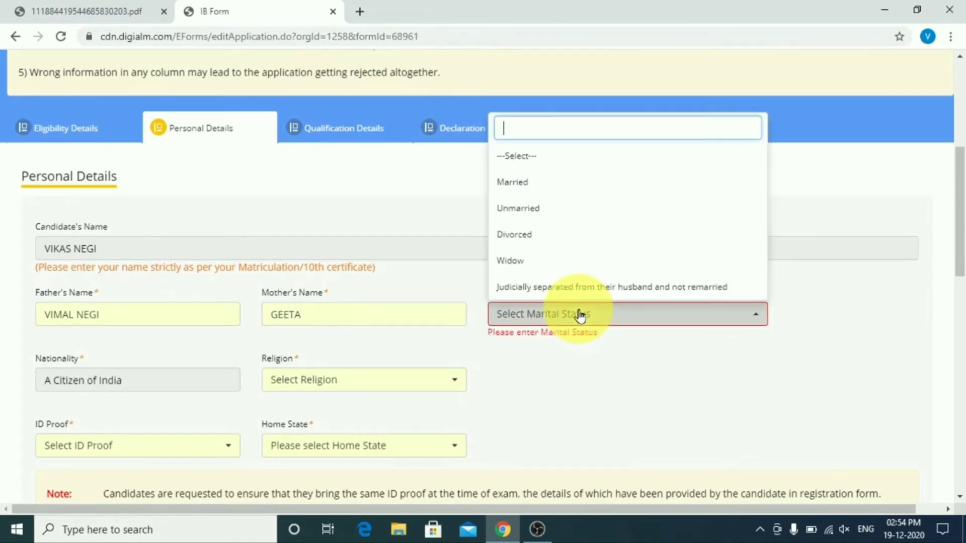
{"action": "left_click", "coordinate": [546, 188]}
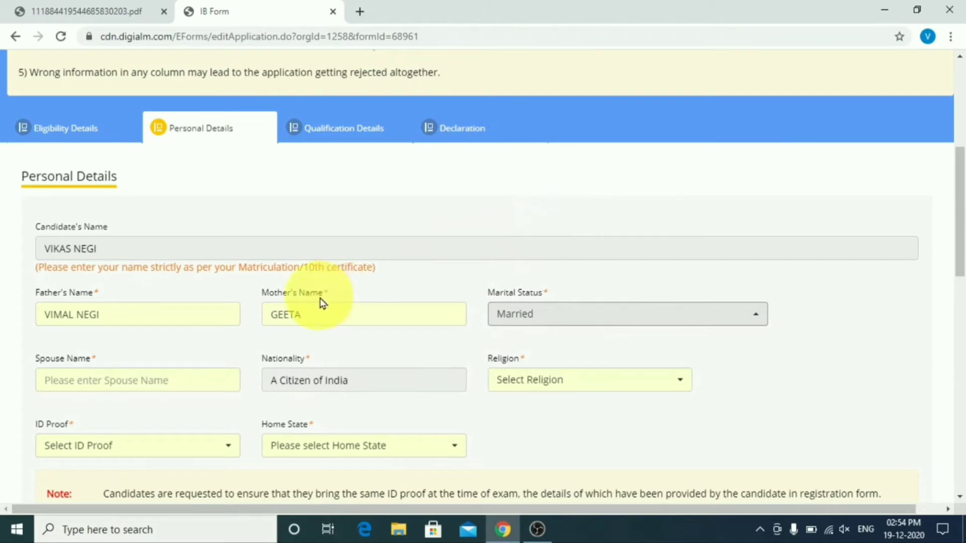
{"action": "left_click", "coordinate": [586, 314]}
{"action": "left_click", "coordinate": [518, 212]}
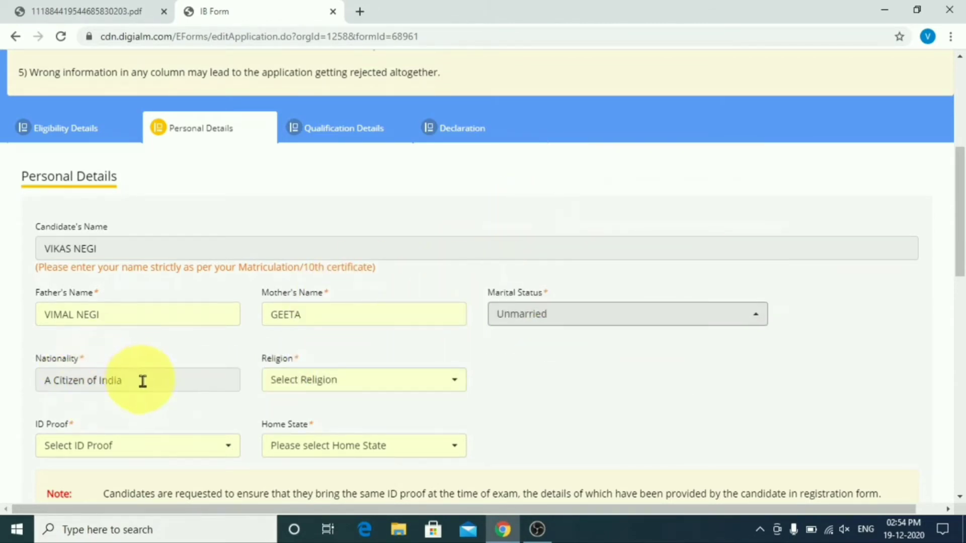
{"action": "left_click", "coordinate": [352, 380]}
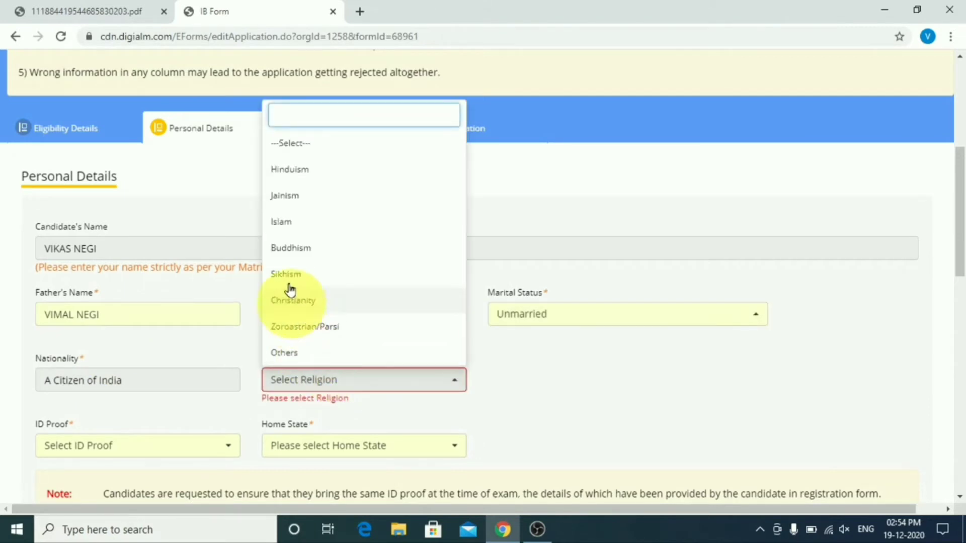
{"action": "left_click", "coordinate": [316, 172]}
Step: Choose Aadhar Card as ID proof, enter the Aadhar number, and set home state Uttarakhand
{"action": "scroll", "coordinate": [614, 361], "scroll_direction": "down", "scroll_amount": 1}
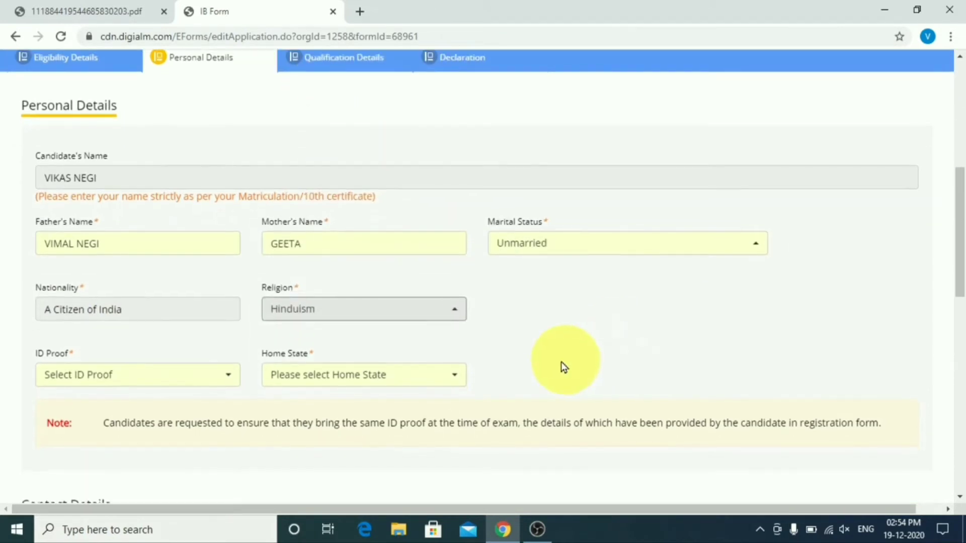
{"action": "left_click", "coordinate": [110, 382]}
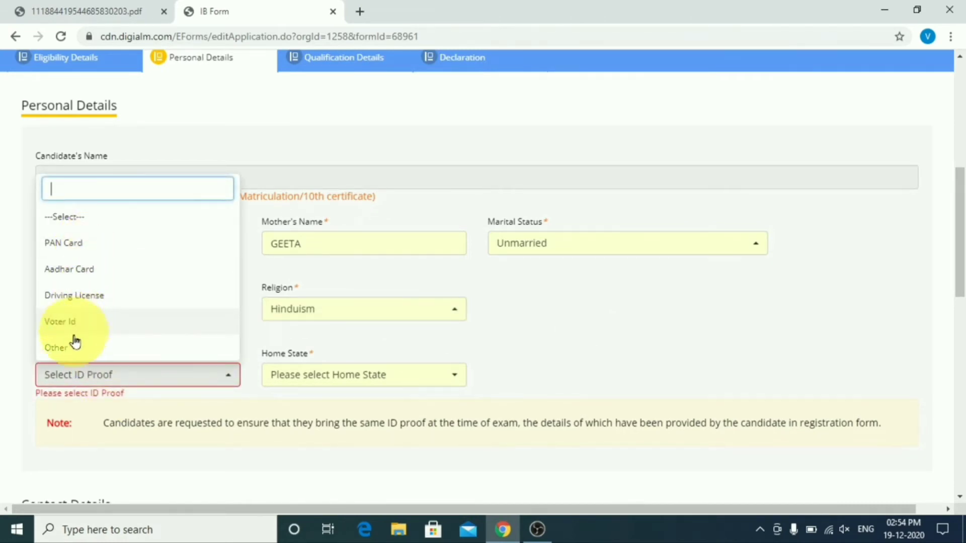
{"action": "left_click", "coordinate": [83, 276]}
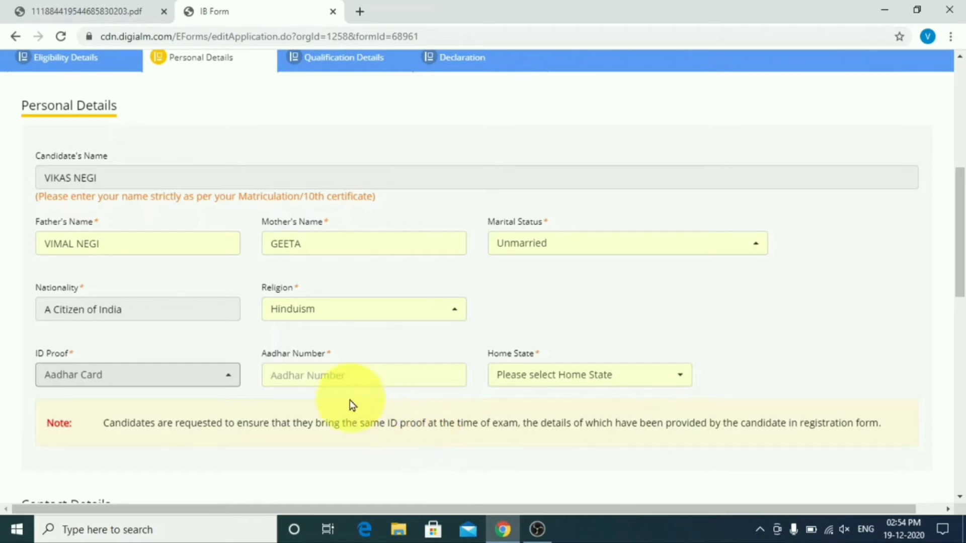
{"action": "left_click", "coordinate": [334, 379]}
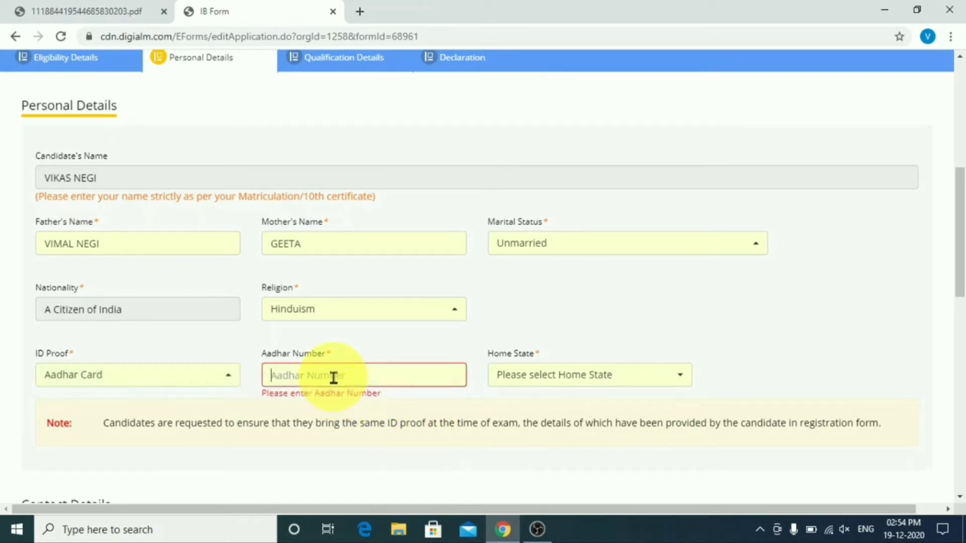
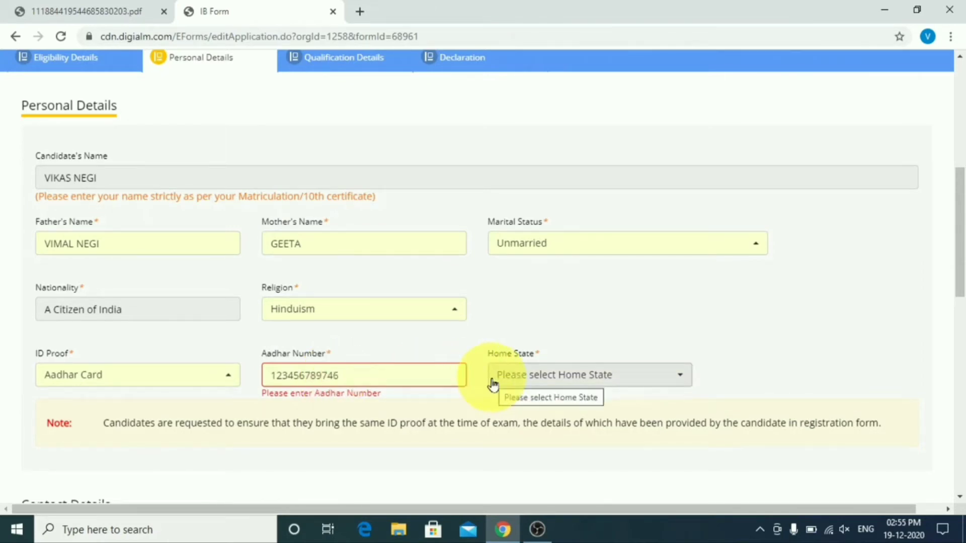
{"action": "left_click", "coordinate": [617, 381]}
{"action": "scroll", "coordinate": [615, 218], "scroll_direction": "down", "scroll_amount": 10}
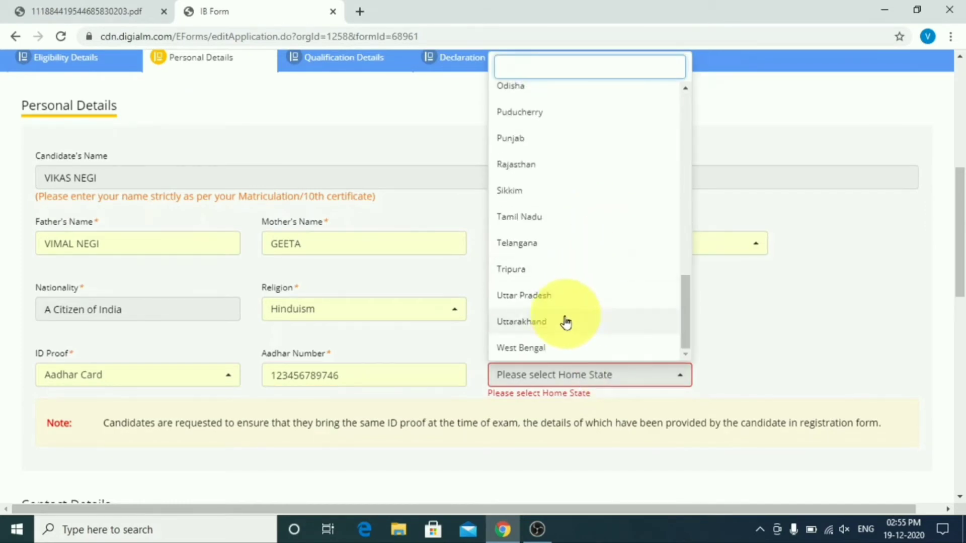
{"action": "left_click", "coordinate": [566, 322]}
{"action": "scroll", "coordinate": [556, 327], "scroll_direction": "down", "scroll_amount": 4}
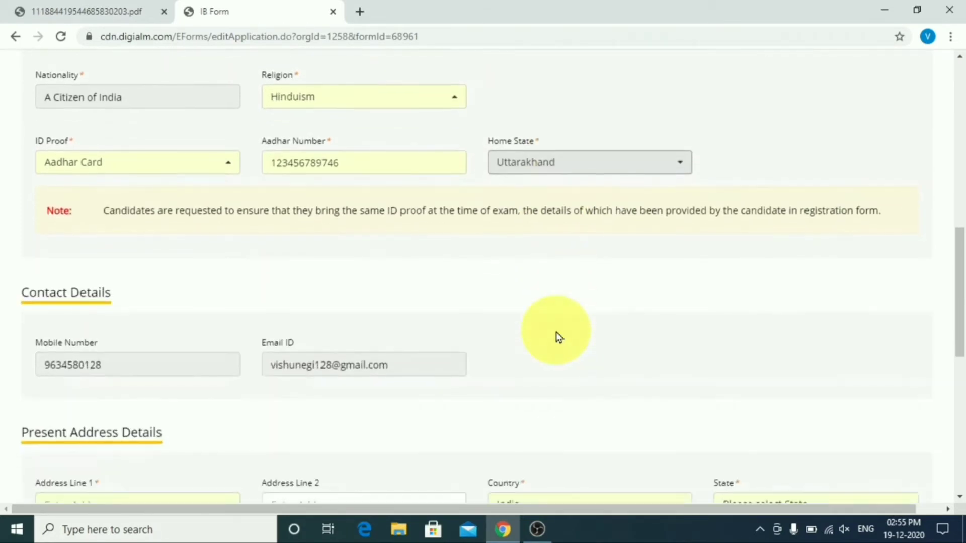
Step: Enter the two present-address lines
{"action": "scroll", "coordinate": [559, 337], "scroll_direction": "down", "scroll_amount": 1}
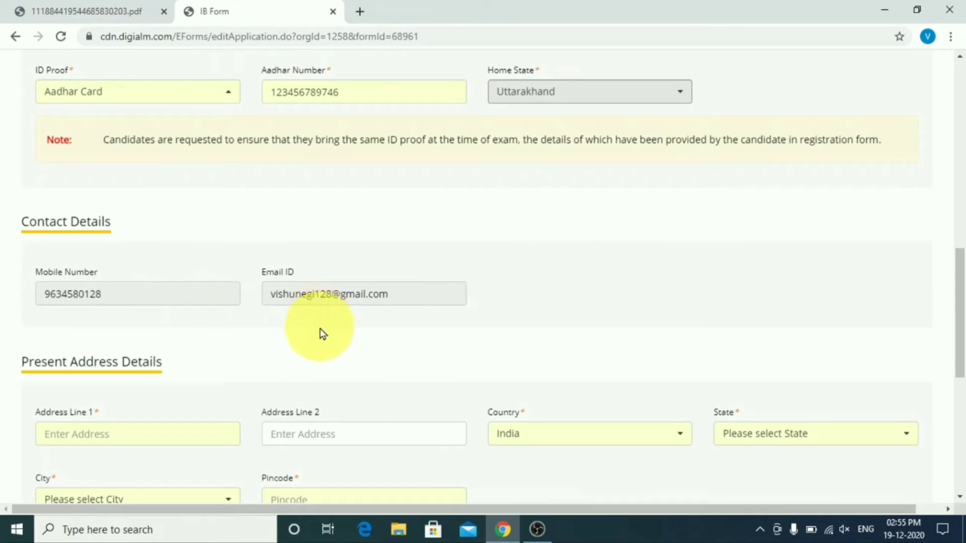
{"action": "scroll", "coordinate": [320, 334], "scroll_direction": "down", "scroll_amount": 1}
{"action": "scroll", "coordinate": [201, 322], "scroll_direction": "down", "scroll_amount": 1}
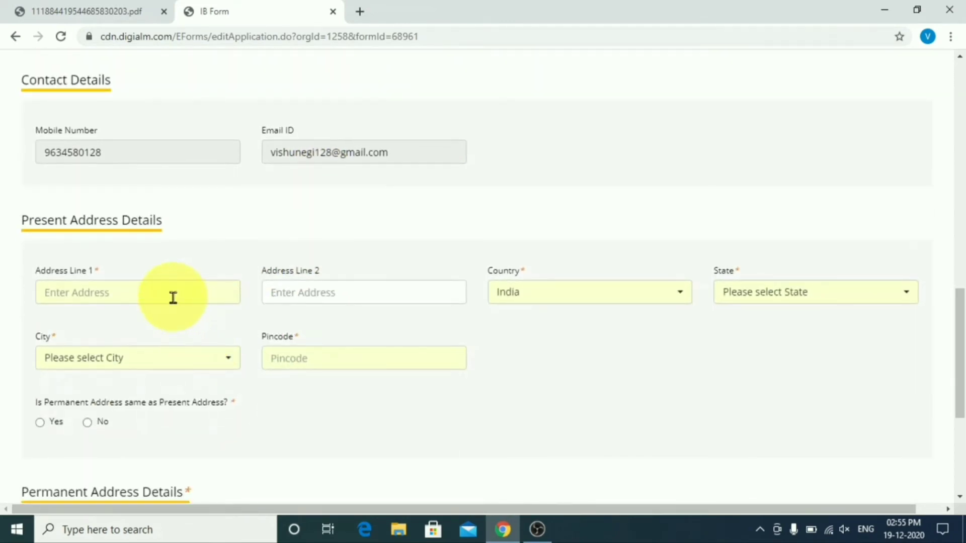
{"action": "left_click", "coordinate": [173, 297]}
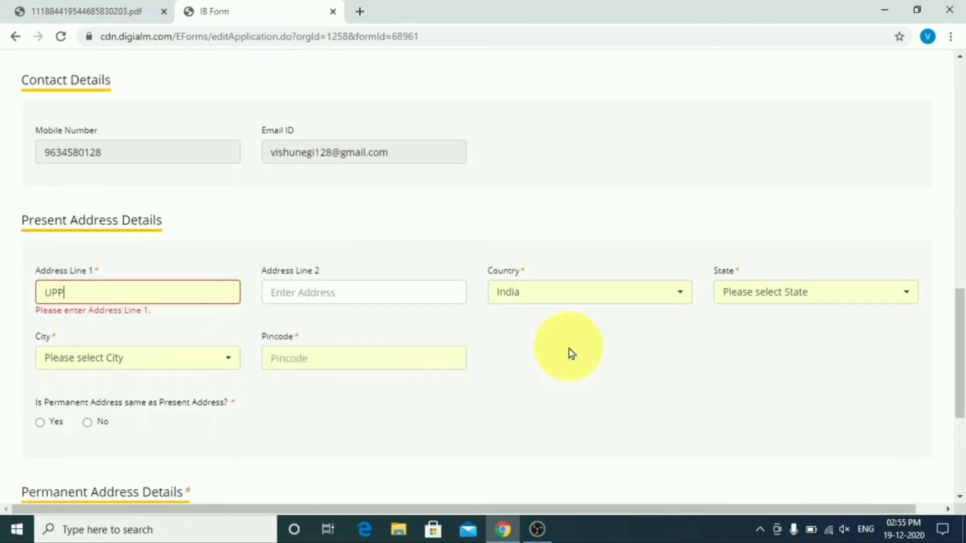
{"action": "key", "text": "Tab"}
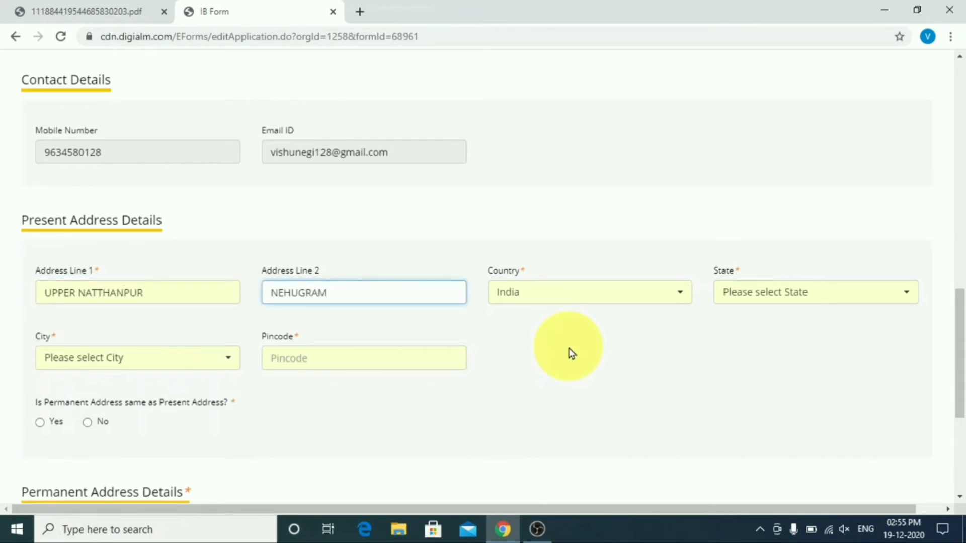
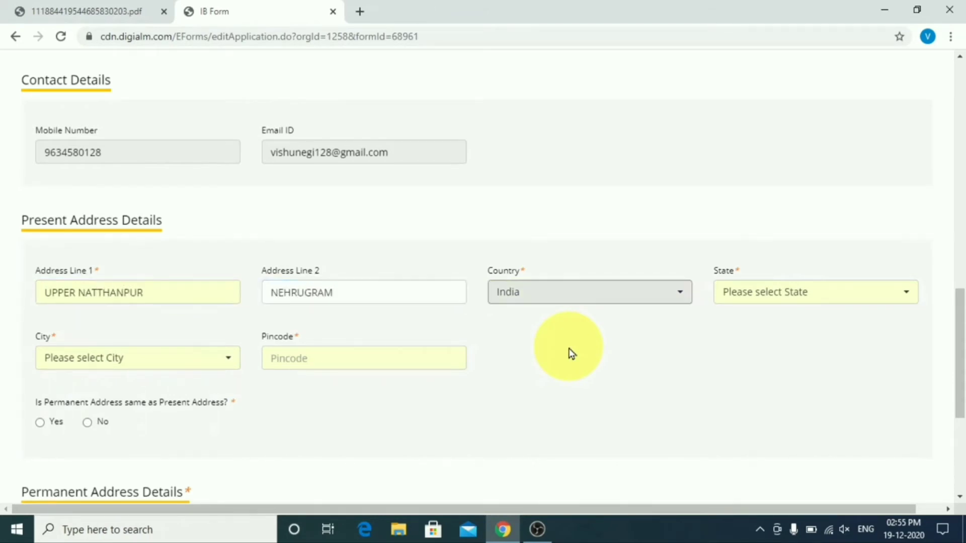
Step: Set the present address state to Uttarakhand, city to Dehradun, and enter the pincode
{"action": "left_click", "coordinate": [862, 297]}
{"action": "scroll", "coordinate": [831, 147], "scroll_direction": "down", "scroll_amount": 3}
{"action": "scroll", "coordinate": [831, 147], "scroll_direction": "down", "scroll_amount": 10}
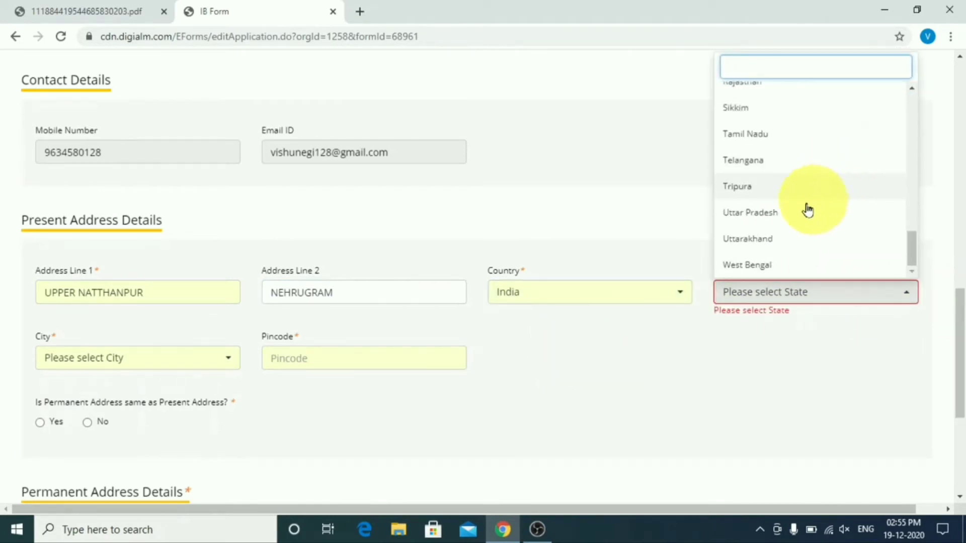
{"action": "left_click", "coordinate": [782, 237]}
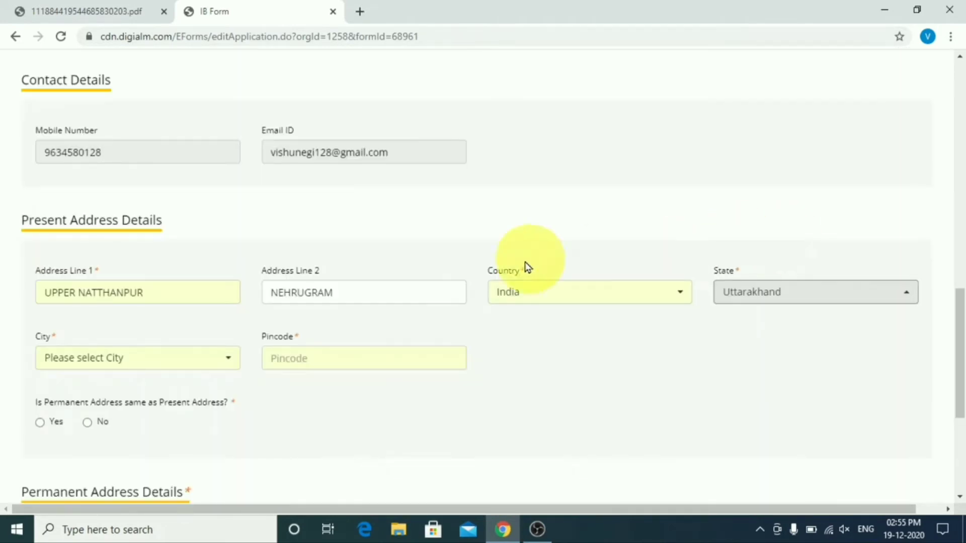
{"action": "scroll", "coordinate": [526, 266], "scroll_direction": "up", "scroll_amount": 1}
{"action": "left_click", "coordinate": [133, 412]}
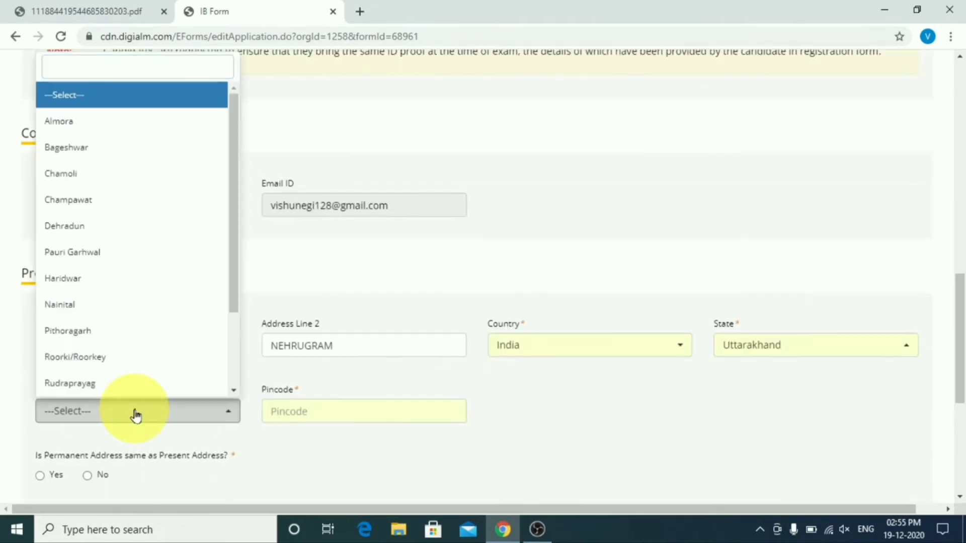
{"action": "left_click", "coordinate": [133, 235]}
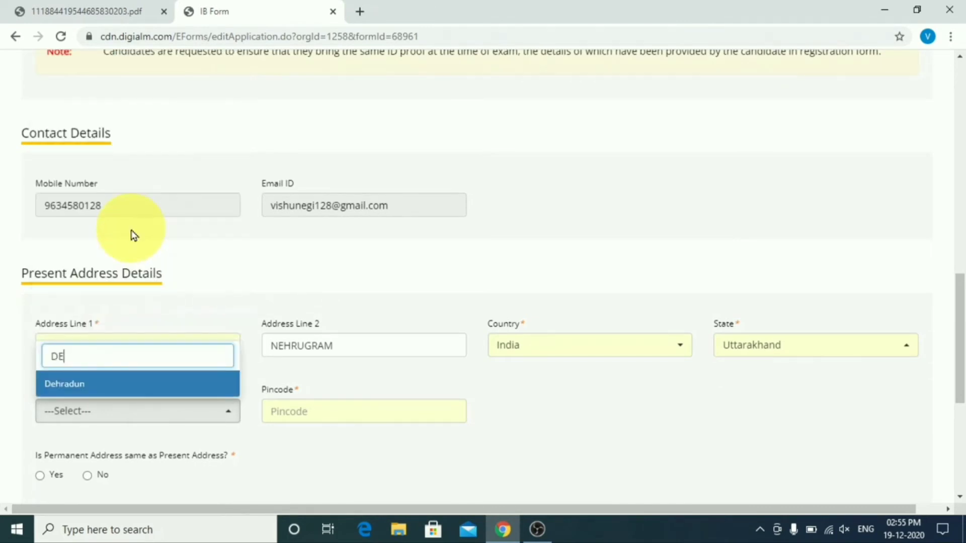
{"action": "left_click", "coordinate": [108, 384]}
{"action": "left_click", "coordinate": [315, 407]}
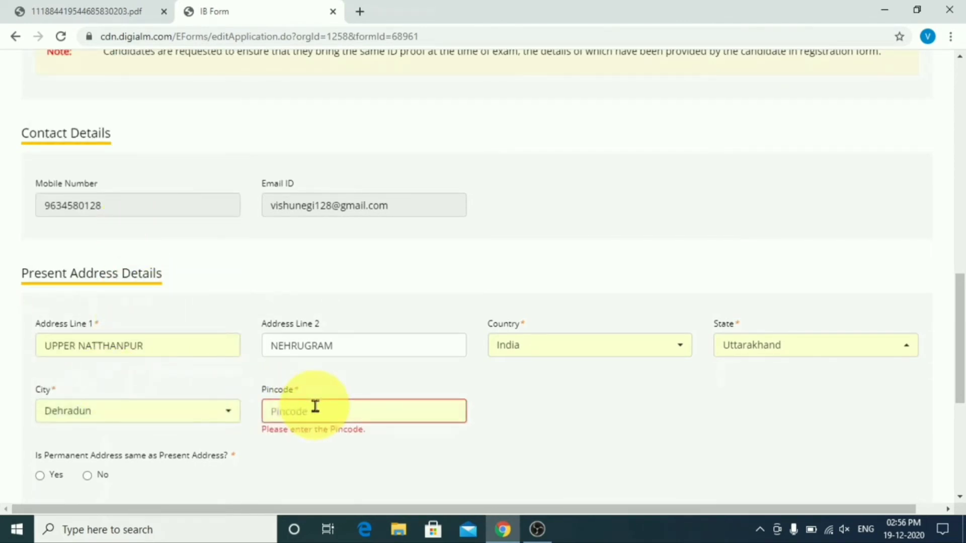
{"action": "type", "text": "248005"}
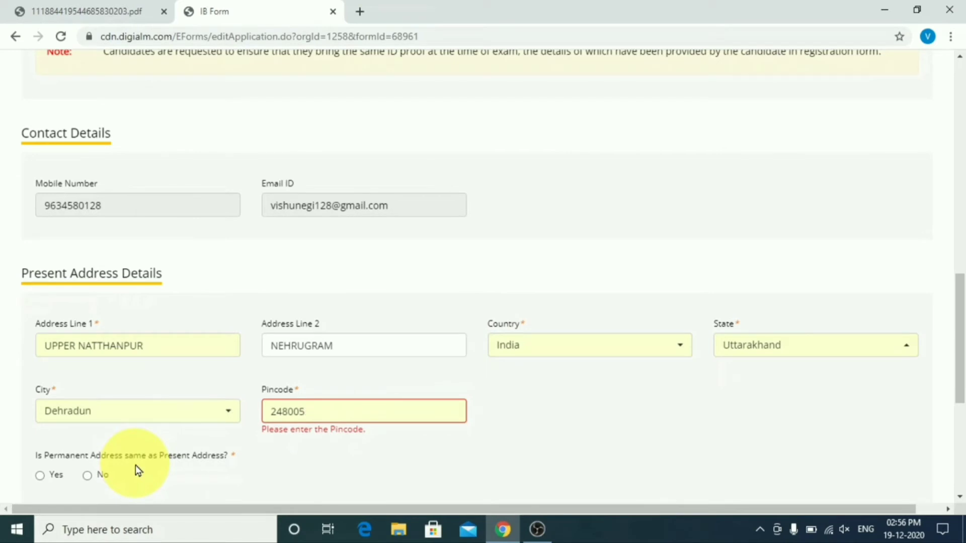
{"action": "scroll", "coordinate": [136, 468], "scroll_direction": "down", "scroll_amount": 1}
Step: Mark the permanent address as same as present and save the personal details
{"action": "left_click", "coordinate": [40, 405]}
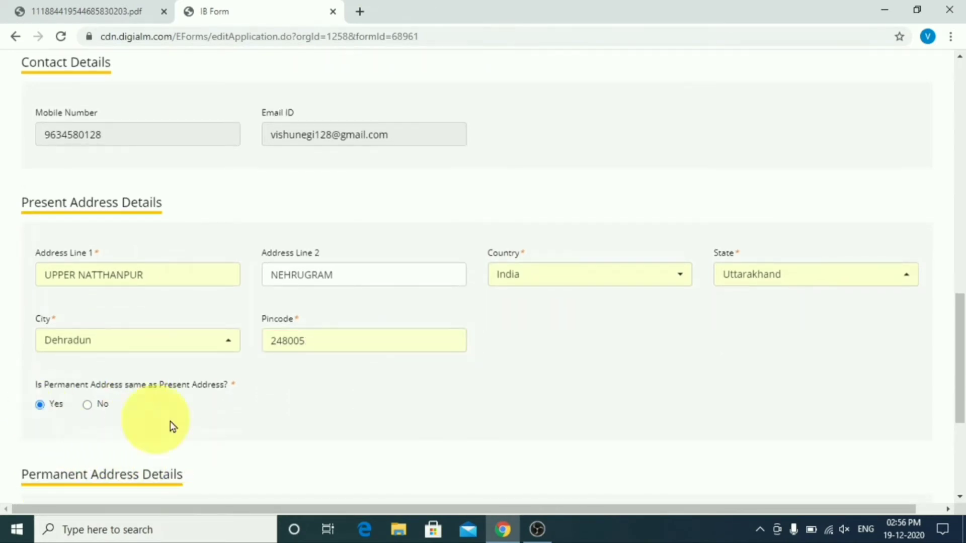
{"action": "scroll", "coordinate": [386, 420], "scroll_direction": "down", "scroll_amount": 4}
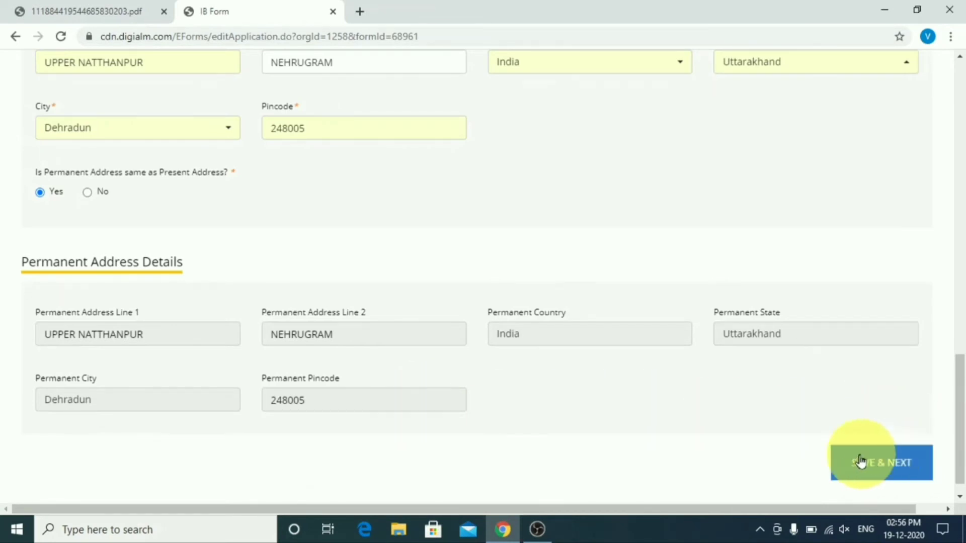
{"action": "left_click", "coordinate": [886, 463]}
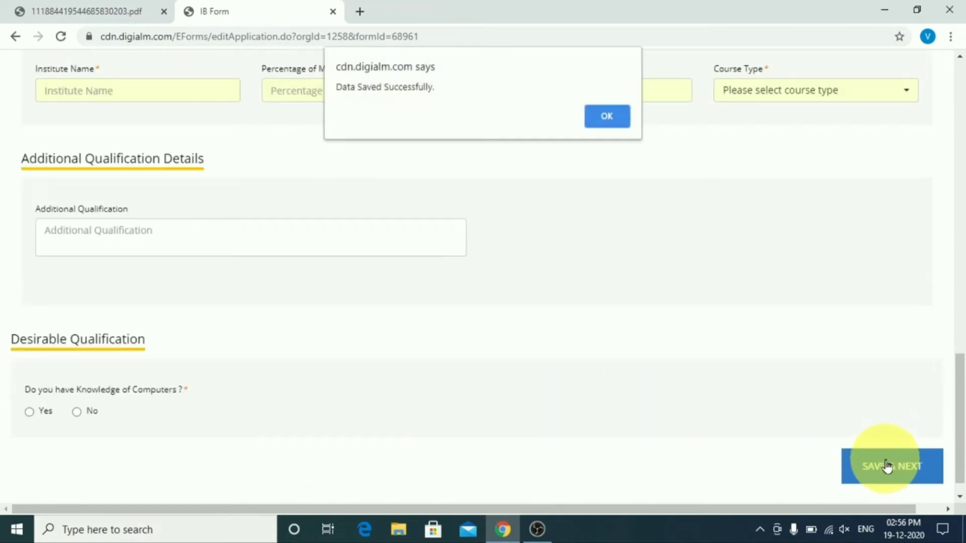
Step: Enter 10th board Uttarakhand Board, passing year 2012 and school SGRR Inter College Nehrugram Dehradun
{"action": "left_click", "coordinate": [598, 114]}
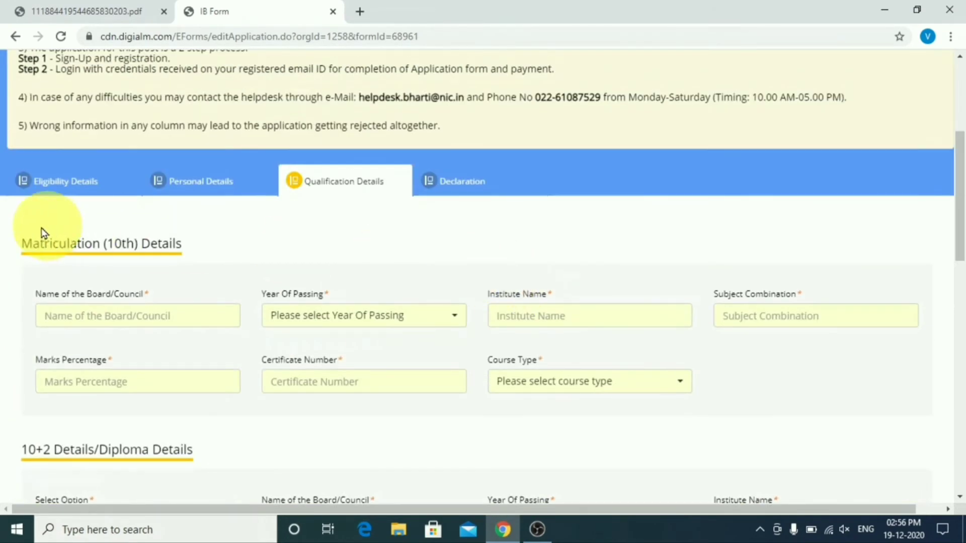
{"action": "left_click", "coordinate": [118, 313]}
{"action": "type", "text": "UTTARAKHAND BOARD"}
{"action": "left_click", "coordinate": [337, 315]}
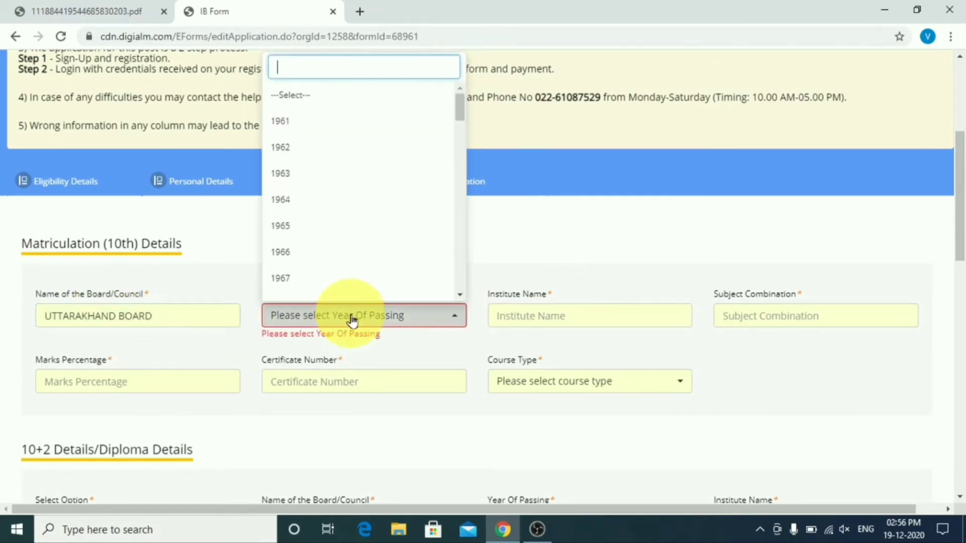
{"action": "scroll", "coordinate": [348, 235], "scroll_direction": "down", "scroll_amount": 10}
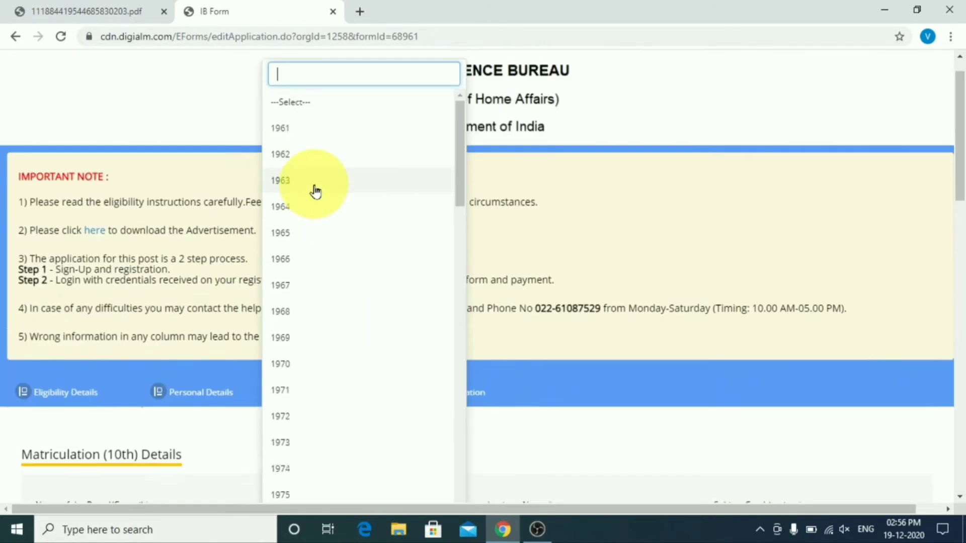
{"action": "scroll", "coordinate": [368, 341], "scroll_direction": "down", "scroll_amount": 10}
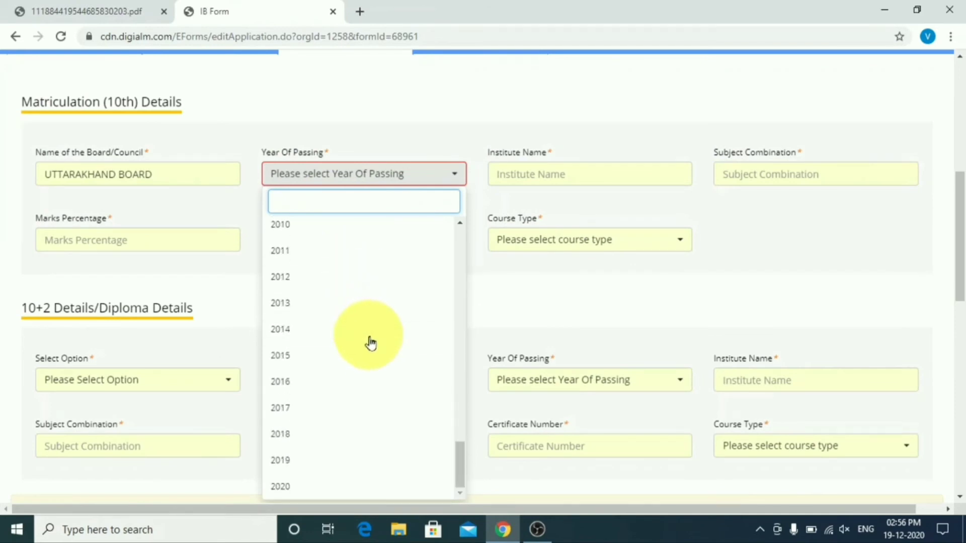
{"action": "scroll", "coordinate": [364, 345], "scroll_direction": "up", "scroll_amount": 1}
{"action": "left_click", "coordinate": [364, 346]}
{"action": "left_click", "coordinate": [582, 182]}
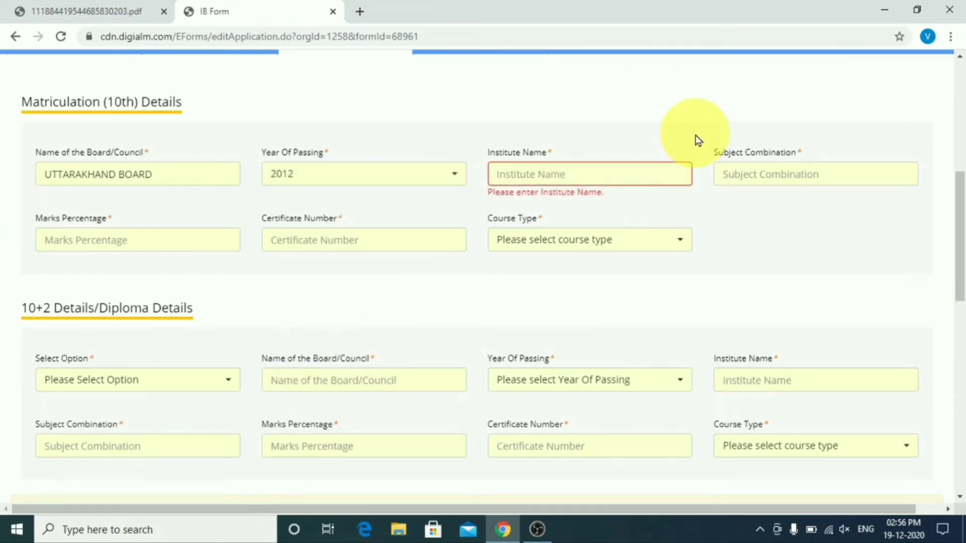
{"action": "type", "text": "SGRR INTER COLLEGE NEHRUGRA"}
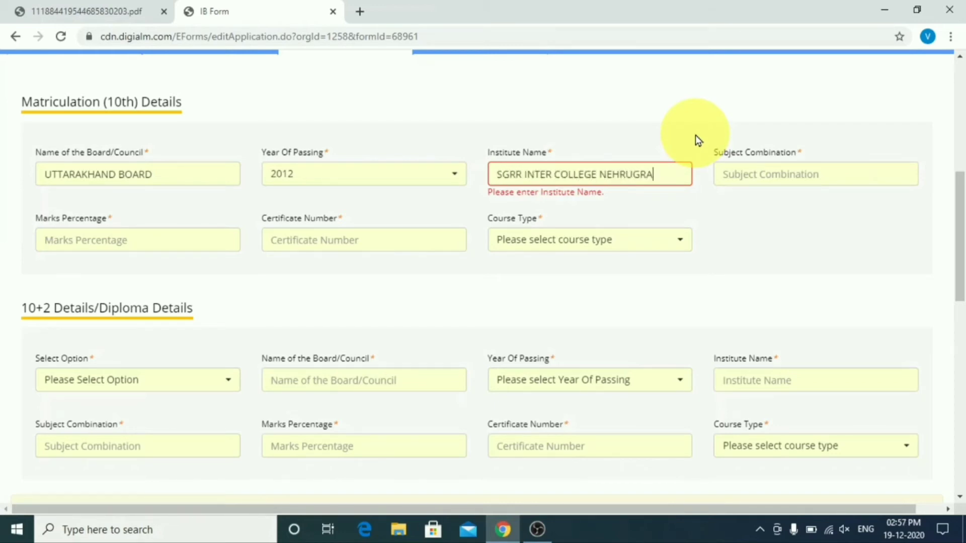
{"action": "type", "text": "M DEHRADUN"}
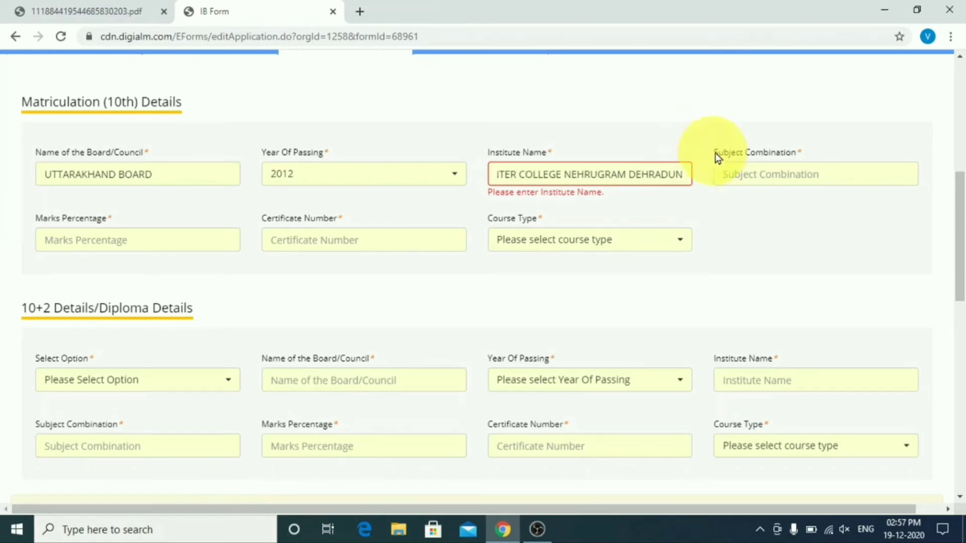
Step: Fill in the 10th subjects, 50% marks, certificate number and Regular course type
{"action": "left_click", "coordinate": [753, 175]}
{"action": "type", "text": "HINDI ENGLISH MATHS SCIENCE SOCI"}
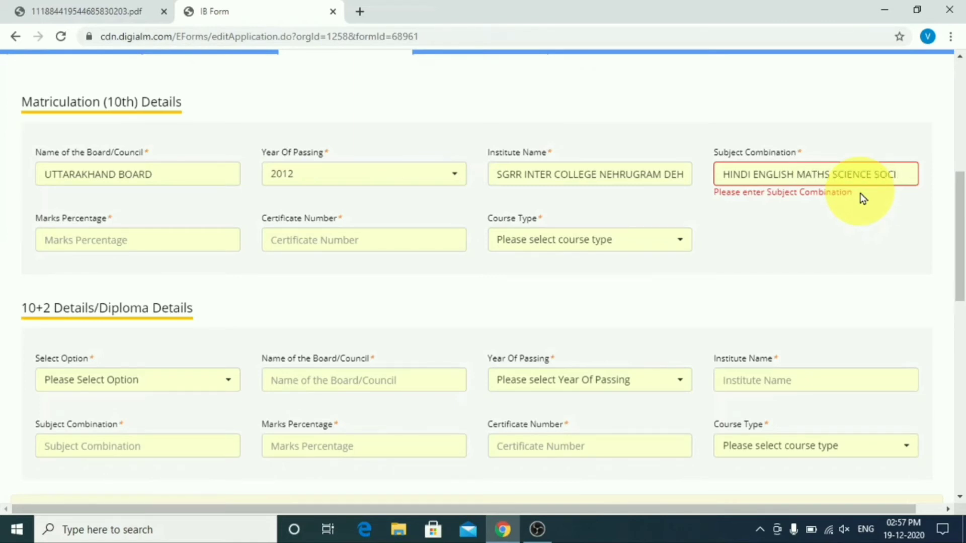
{"action": "type", "text": "AK"}
{"action": "type", "text": "L S"}
{"action": "type", "text": "CIENCE"}
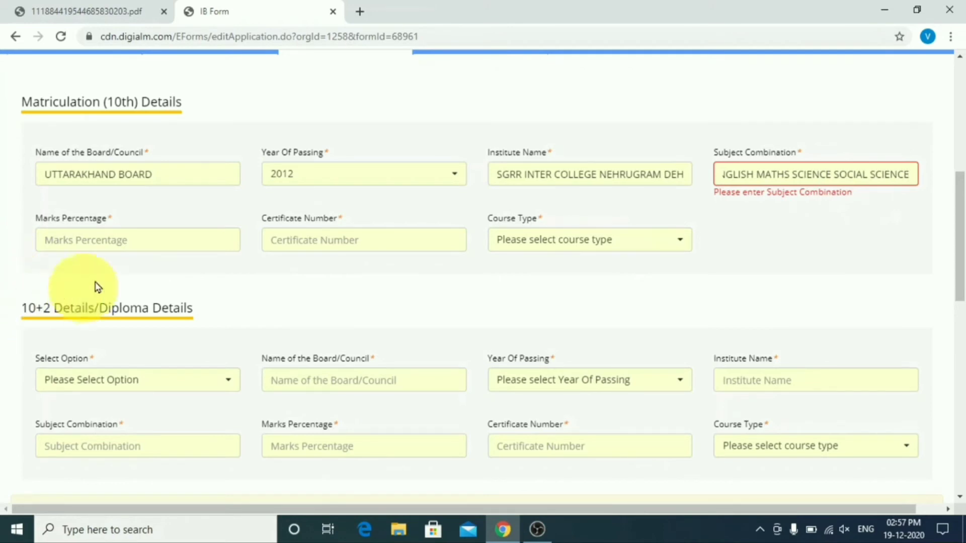
{"action": "left_click", "coordinate": [117, 245]}
{"action": "type", "text": "50"}
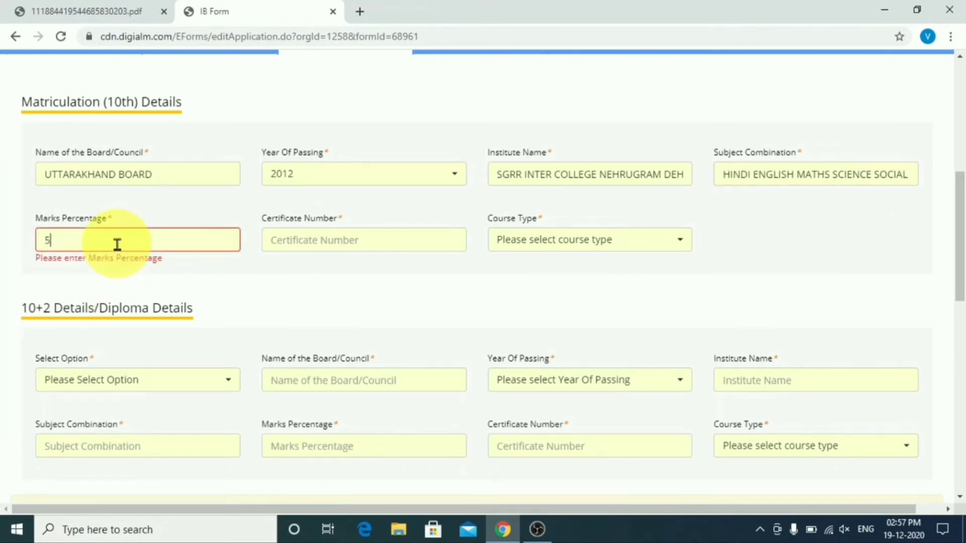
{"action": "left_click", "coordinate": [296, 249]}
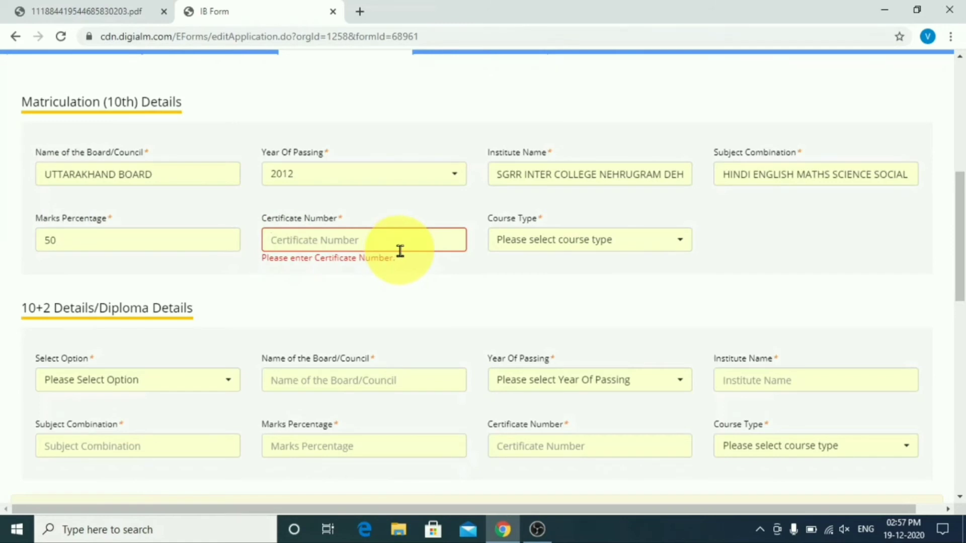
{"action": "type", "text": "12345"}
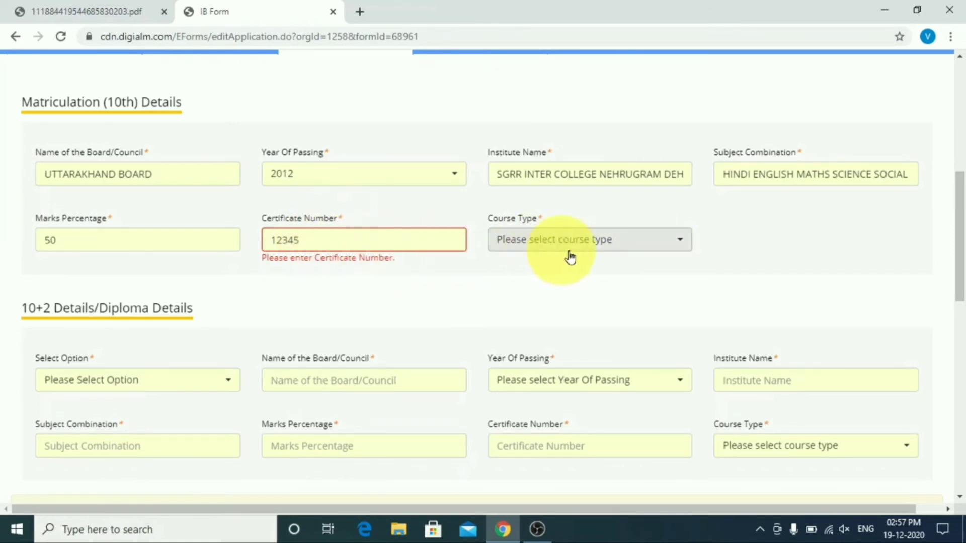
{"action": "left_click", "coordinate": [602, 240]}
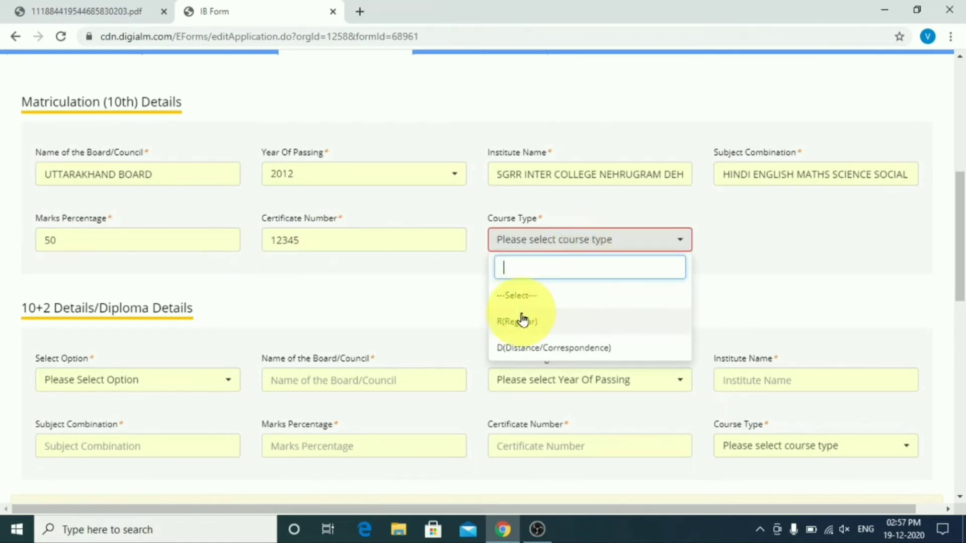
{"action": "scroll", "coordinate": [554, 330], "scroll_direction": "down", "scroll_amount": 1}
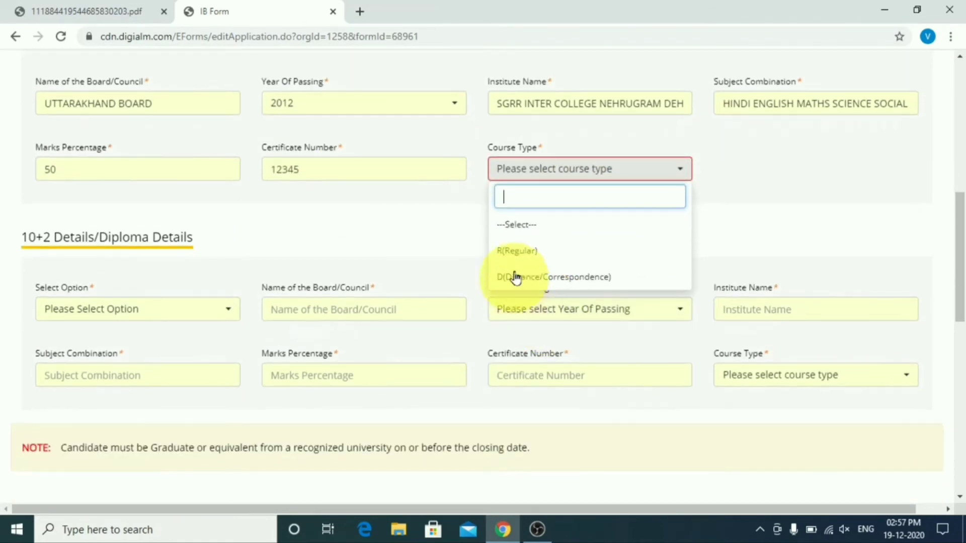
{"action": "left_click", "coordinate": [514, 251]}
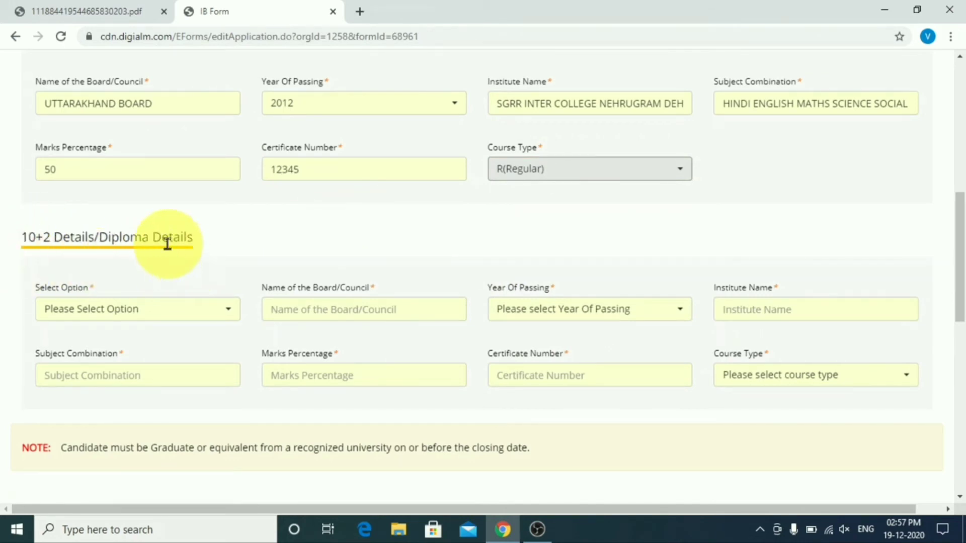
Step: Add 10+2 as the second qualification with board UTTARAKHAND BOARD and passing year 2014
{"action": "left_click", "coordinate": [112, 310]}
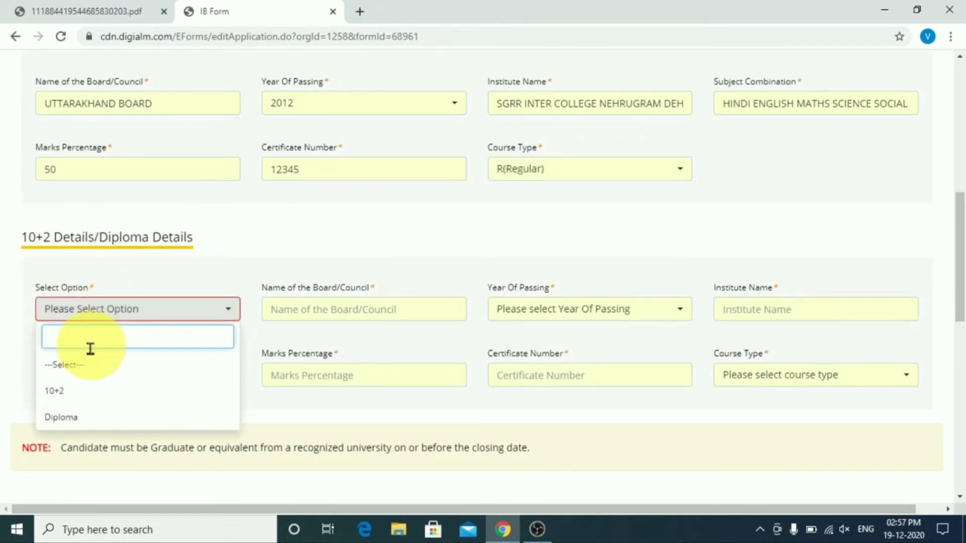
{"action": "left_click", "coordinate": [68, 391]}
{"action": "left_click", "coordinate": [330, 308]}
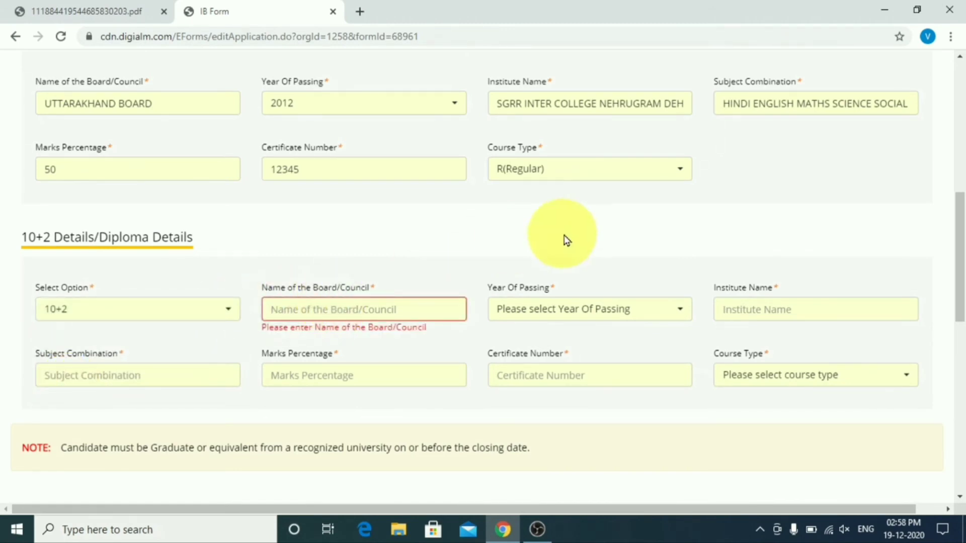
{"action": "type", "text": "UTTARAKHAND "}
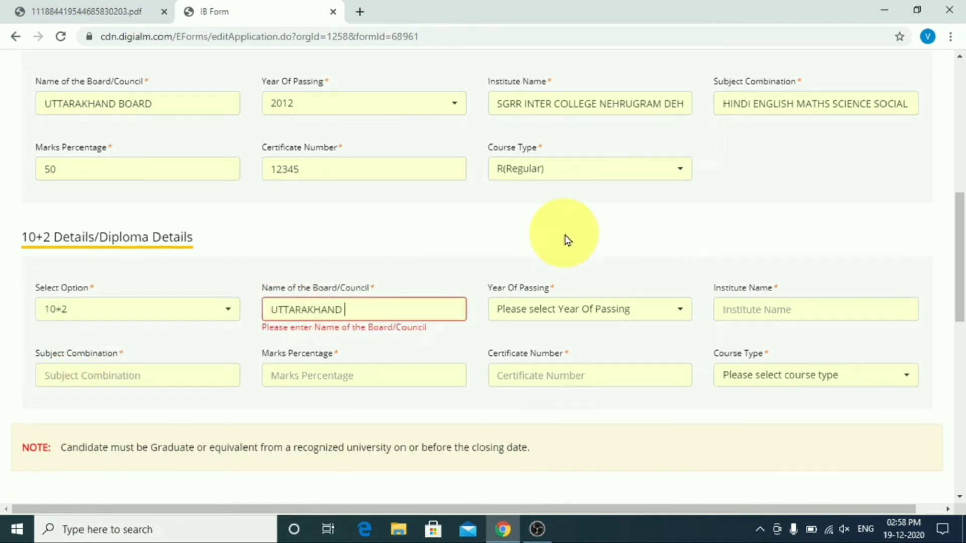
{"action": "type", "text": "BOARD"}
{"action": "key", "text": "Tab"}
{"action": "left_click", "coordinate": [583, 312]}
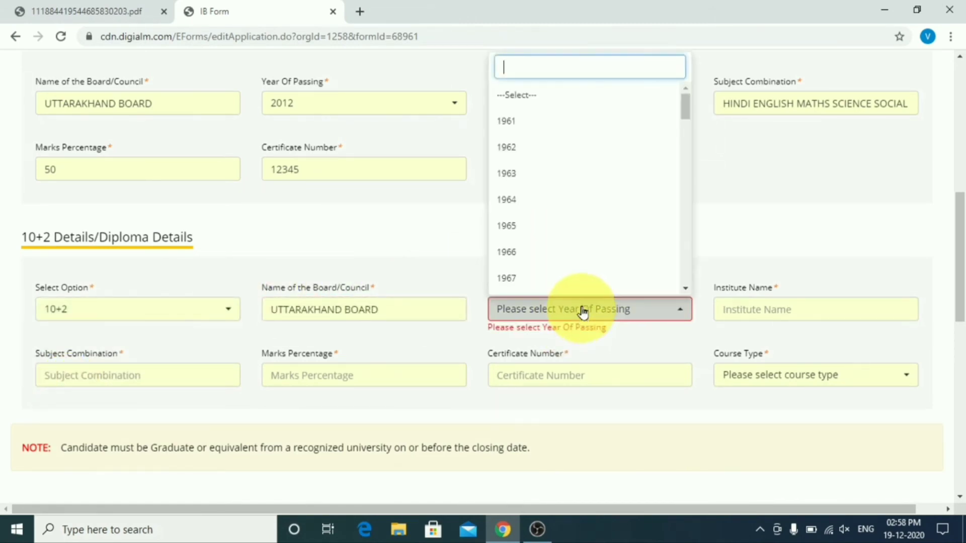
{"action": "scroll", "coordinate": [561, 196], "scroll_direction": "down", "scroll_amount": 20}
{"action": "left_click", "coordinate": [548, 230]}
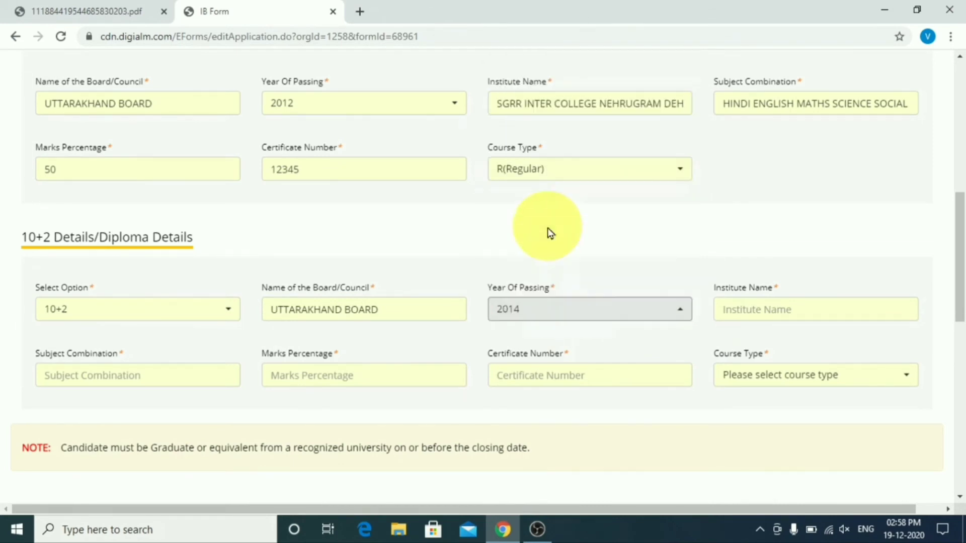
{"action": "left_click", "coordinate": [748, 310]}
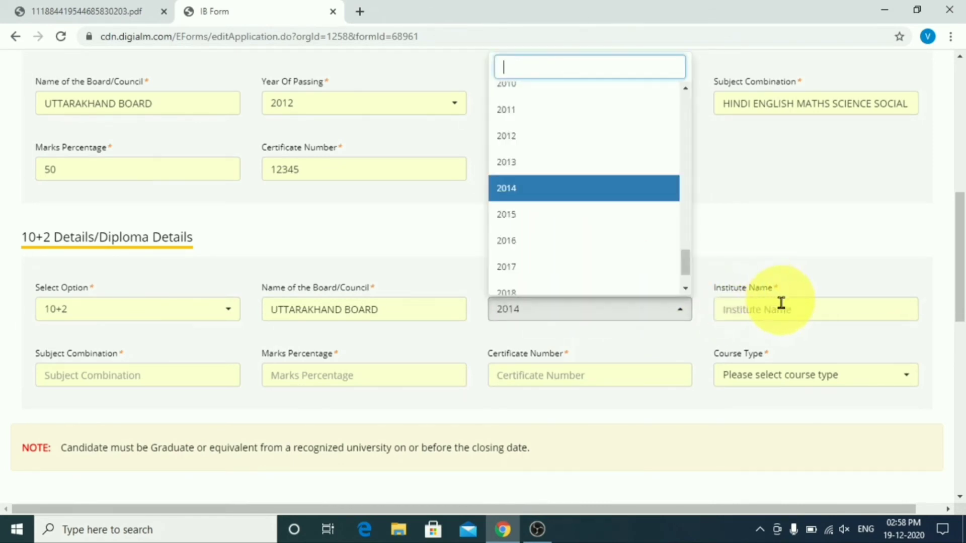
{"action": "left_click", "coordinate": [525, 198]}
Step: Enter institute SGRR INTER COLLEGE NEHRUGRAM DEHRADUN, subjects PCM, 55 percent, certificate 123456, Regular course
{"action": "left_click", "coordinate": [831, 308]}
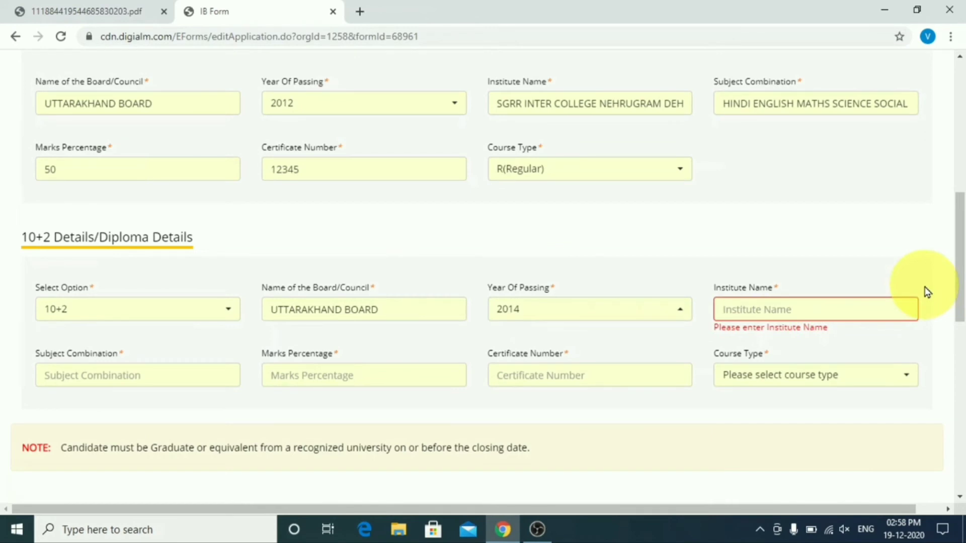
{"action": "type", "text": "SGRR INTER COLLEGE NEH"}
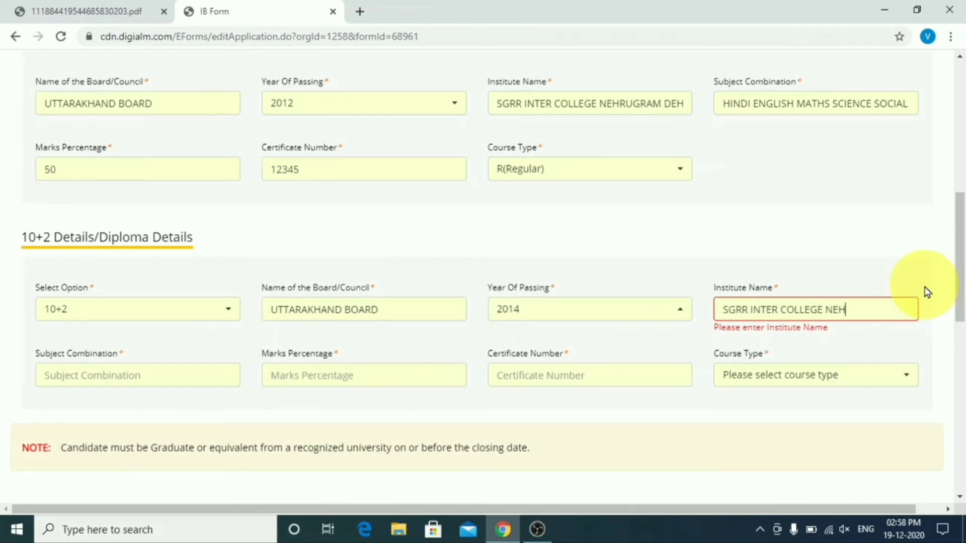
{"action": "type", "text": "RUGRAM DEHRADUN"}
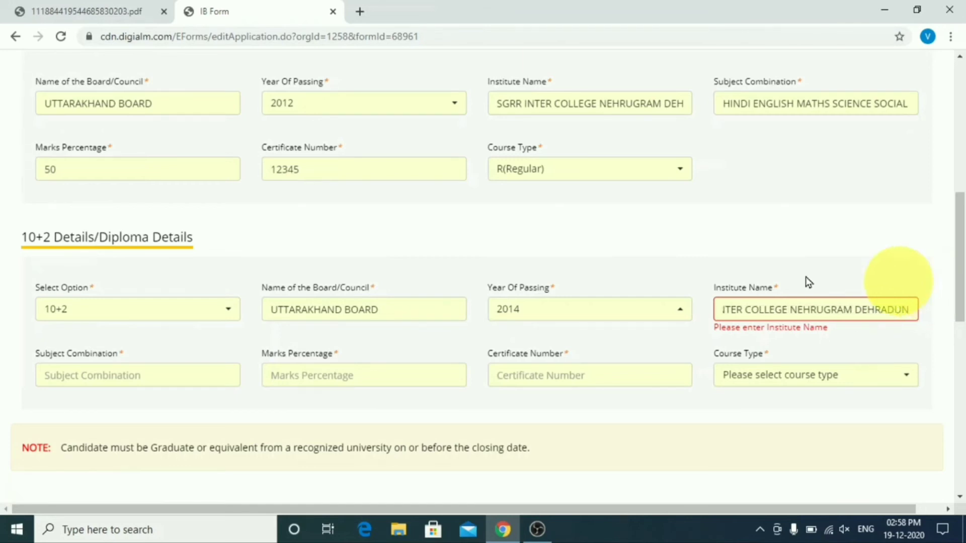
{"action": "left_click", "coordinate": [75, 385]}
{"action": "type", "text": "PCM"}
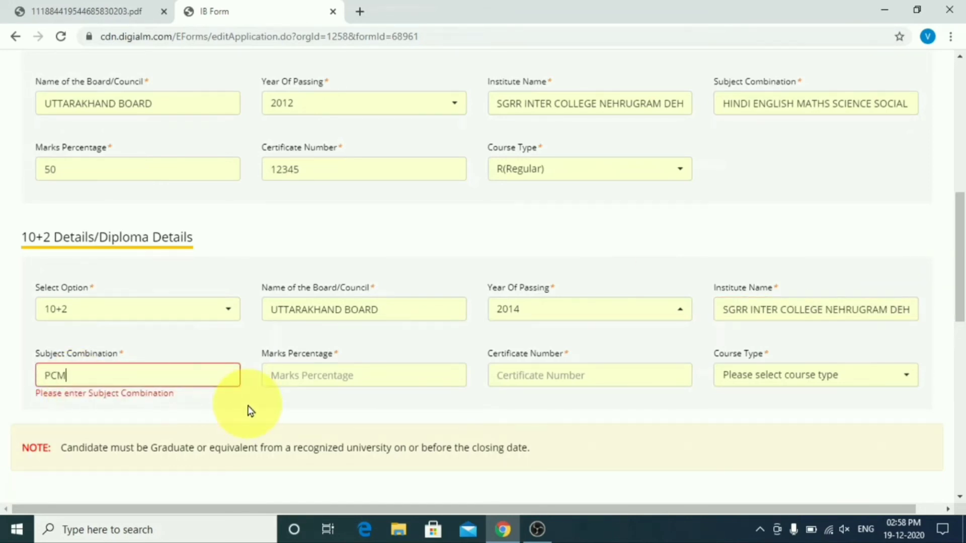
{"action": "left_click", "coordinate": [308, 382]}
{"action": "type", "text": "55"}
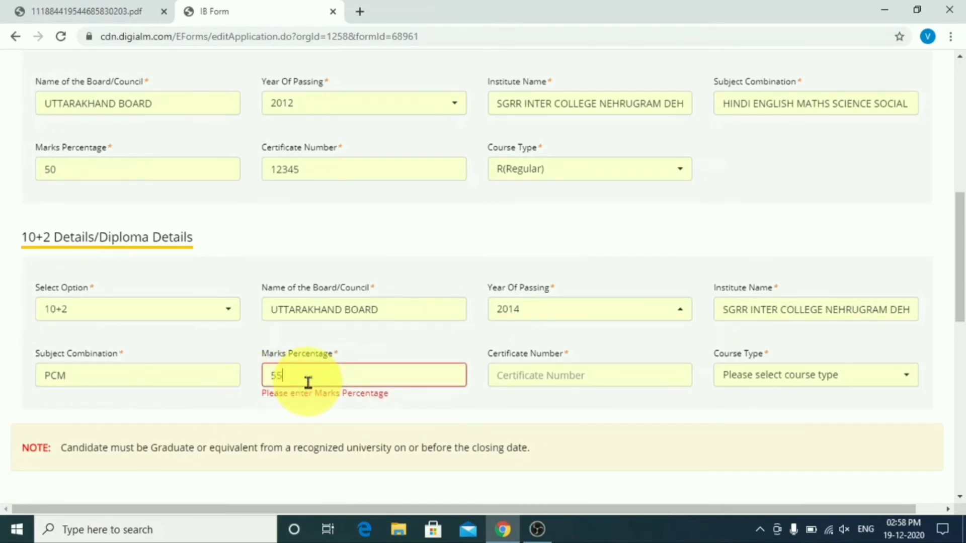
{"action": "key", "text": "Tab"}
{"action": "type", "text": "123"}
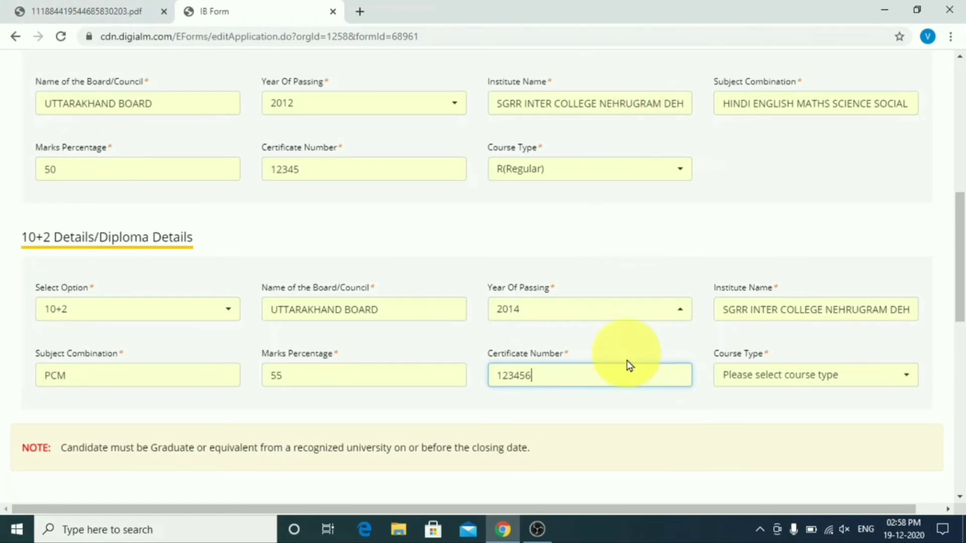
{"action": "left_click", "coordinate": [795, 376]}
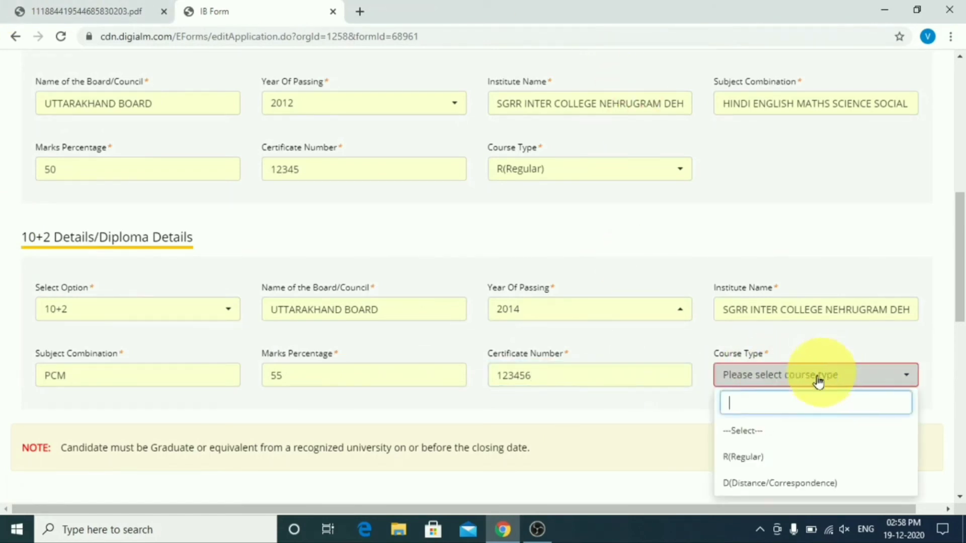
{"action": "left_click", "coordinate": [780, 458]}
{"action": "scroll", "coordinate": [816, 394], "scroll_direction": "down", "scroll_amount": 1}
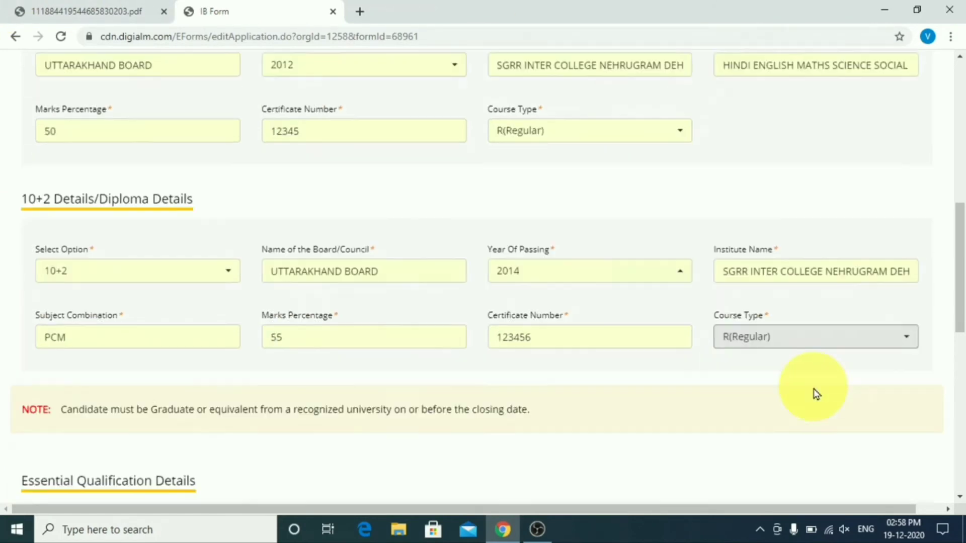
{"action": "scroll", "coordinate": [816, 394], "scroll_direction": "down", "scroll_amount": 5}
Step: Add graduation from a recognized university, specialization BA, passing year 2017
{"action": "left_click", "coordinate": [189, 312]}
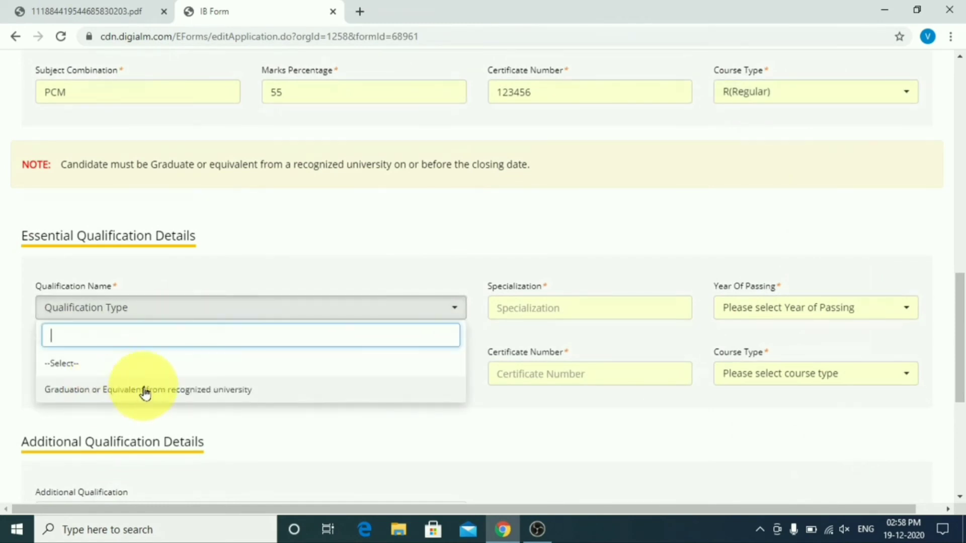
{"action": "left_click", "coordinate": [145, 391]}
{"action": "left_click", "coordinate": [539, 312]}
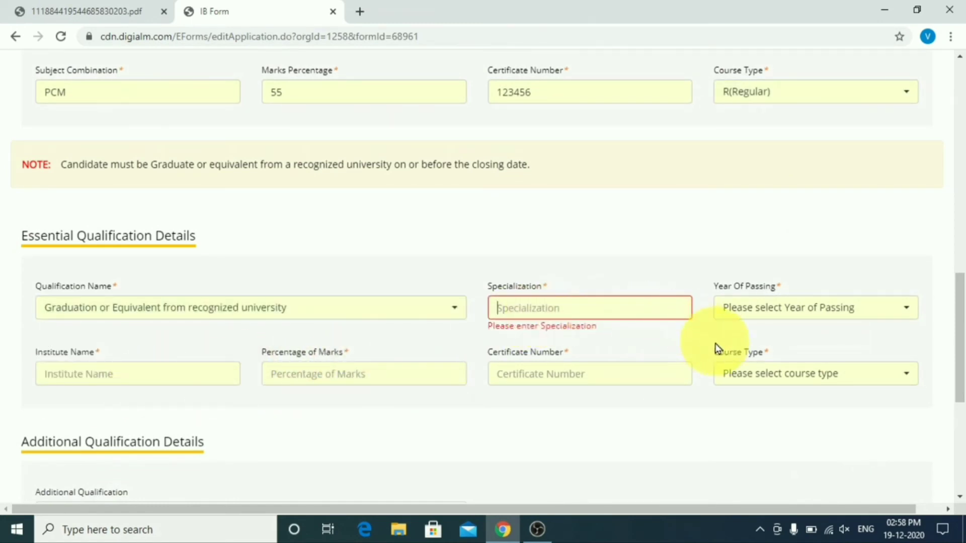
{"action": "type", "text": "BA"}
{"action": "left_click", "coordinate": [794, 308]}
{"action": "scroll", "coordinate": [830, 191], "scroll_direction": "down", "scroll_amount": 20}
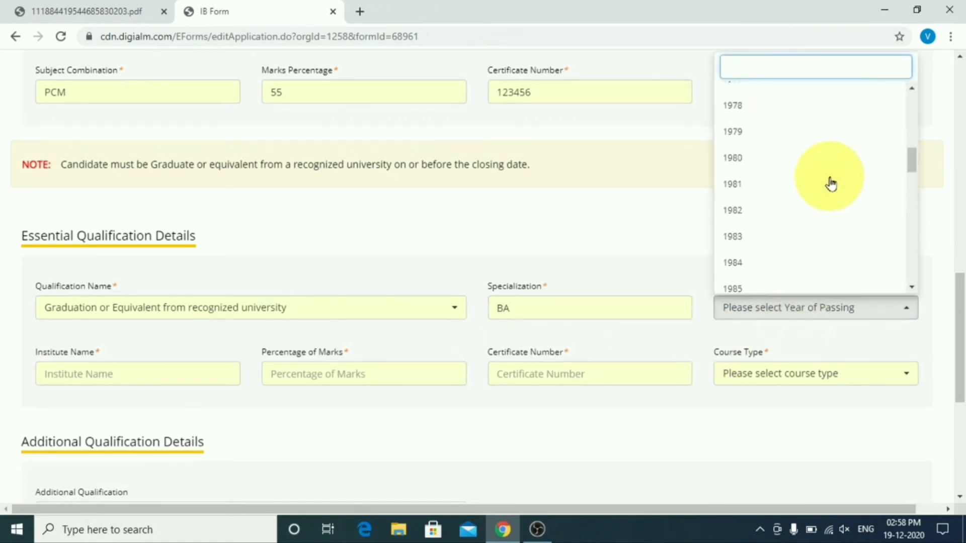
{"action": "left_click", "coordinate": [765, 206]}
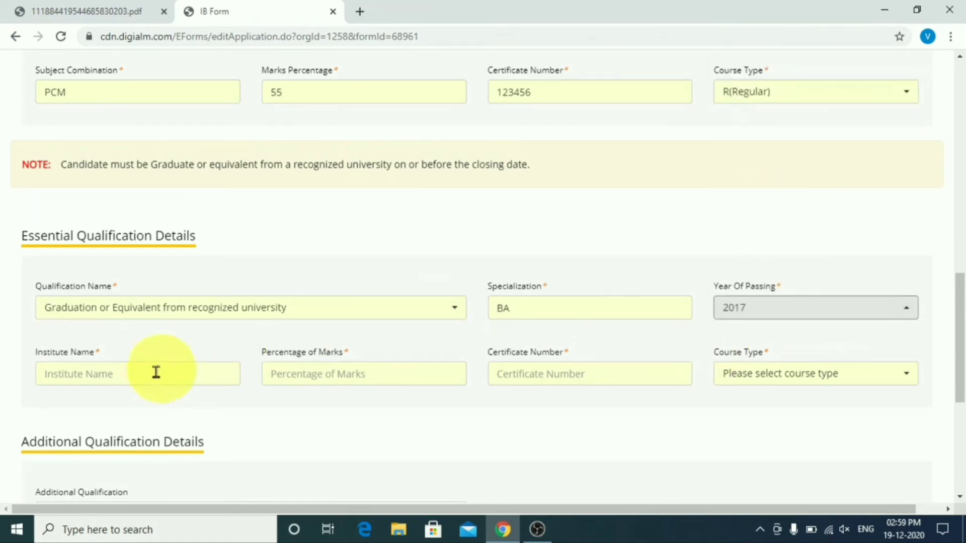
Step: Enter institute DAV PG College Dehradun, 65%, certificate number, Regular; answer Yes to computer knowledge and save
{"action": "left_click", "coordinate": [108, 375]}
{"action": "type", "text": "DAV PG COLLEGE DEHRADUN"}
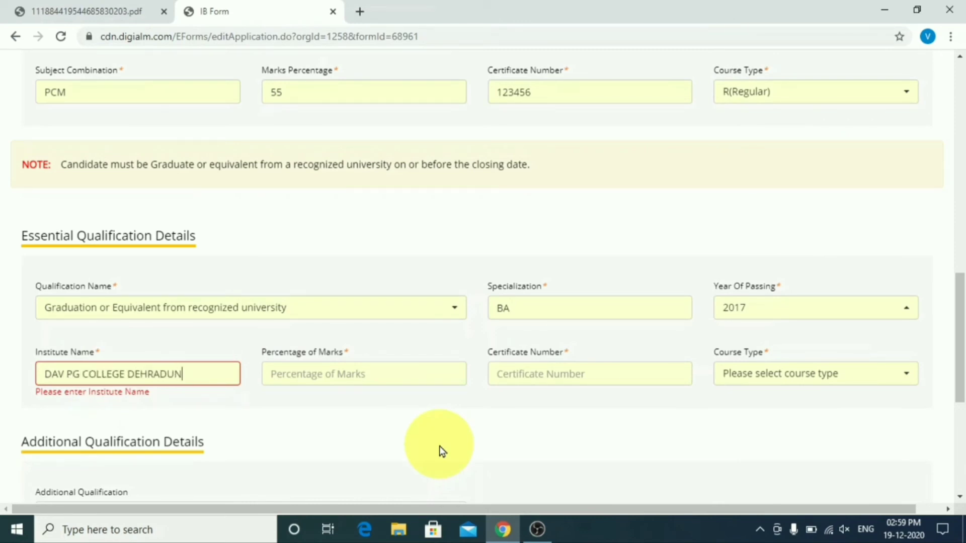
{"action": "left_click", "coordinate": [385, 375]}
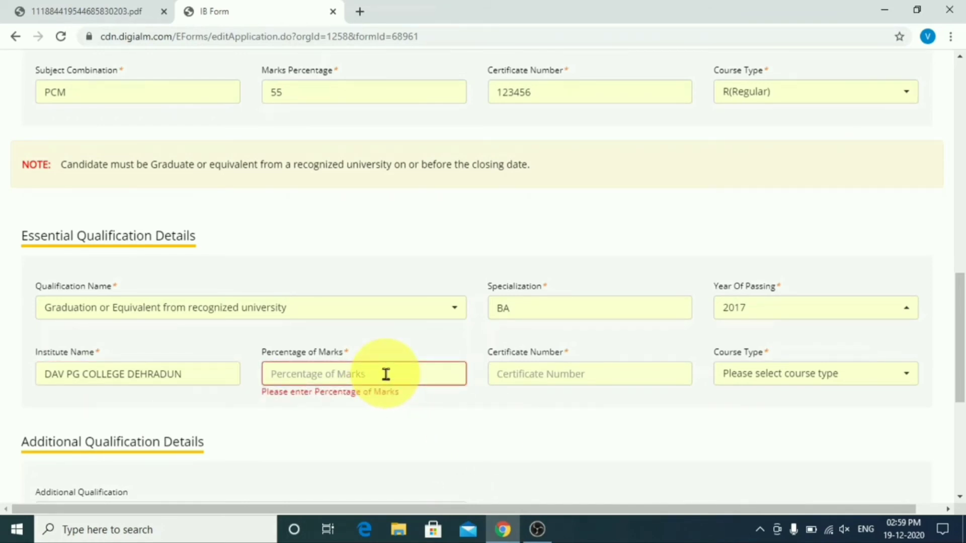
{"action": "type", "text": "65"}
{"action": "key", "text": "Tab"}
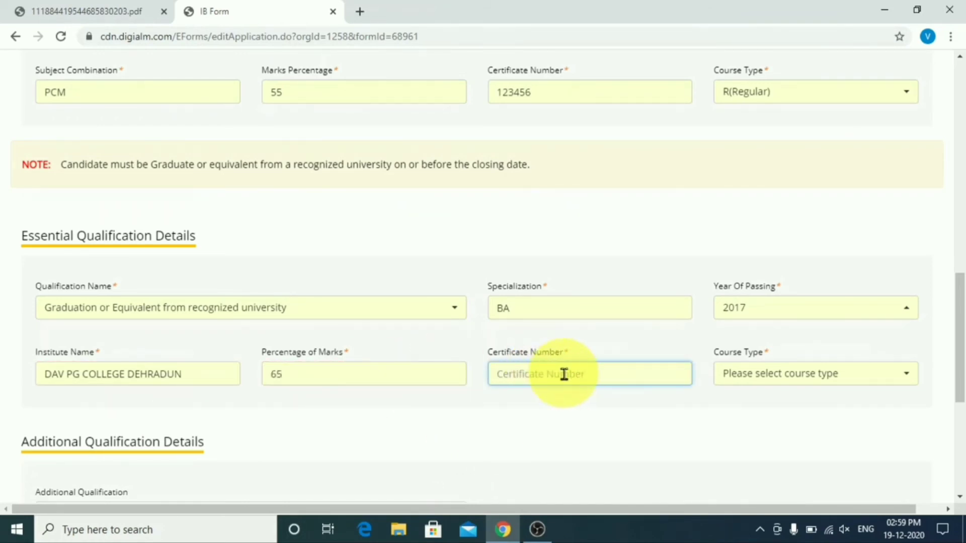
{"action": "type", "text": "123456"}
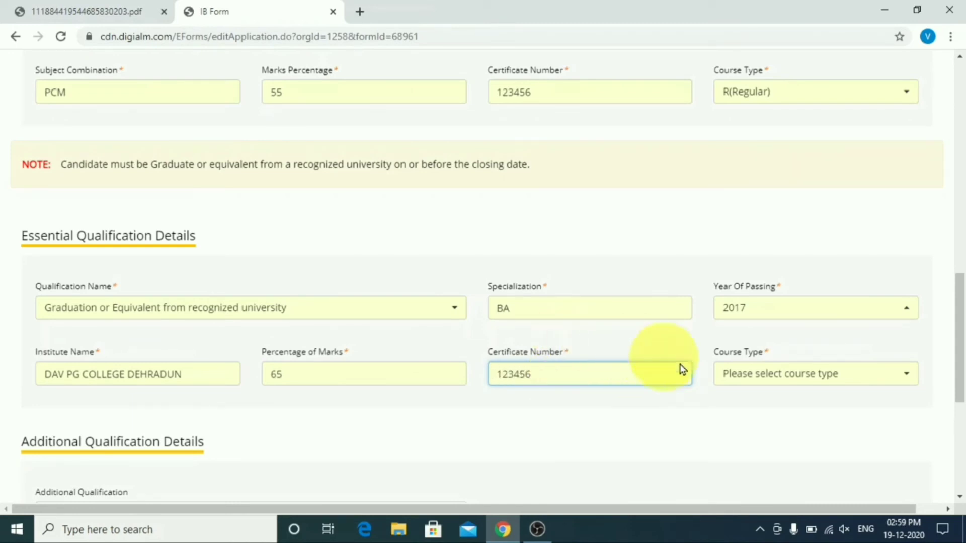
{"action": "left_click", "coordinate": [834, 378]}
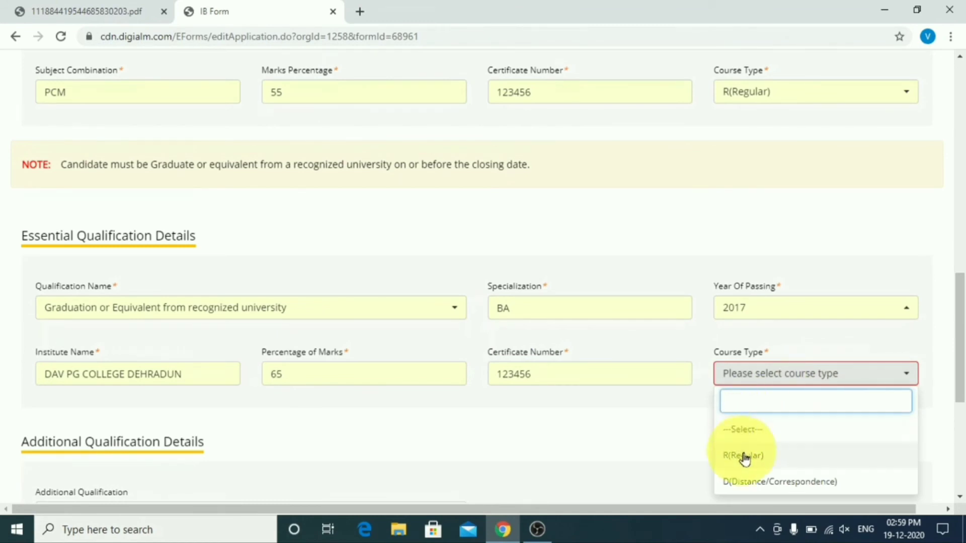
{"action": "left_click", "coordinate": [750, 455]}
{"action": "scroll", "coordinate": [641, 384], "scroll_direction": "down", "scroll_amount": 4}
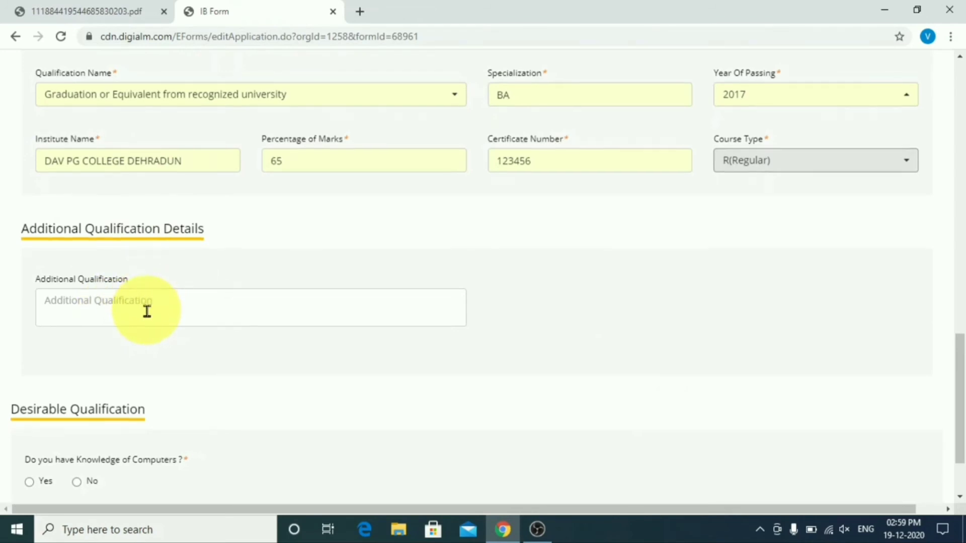
{"action": "scroll", "coordinate": [151, 318], "scroll_direction": "down", "scroll_amount": 1}
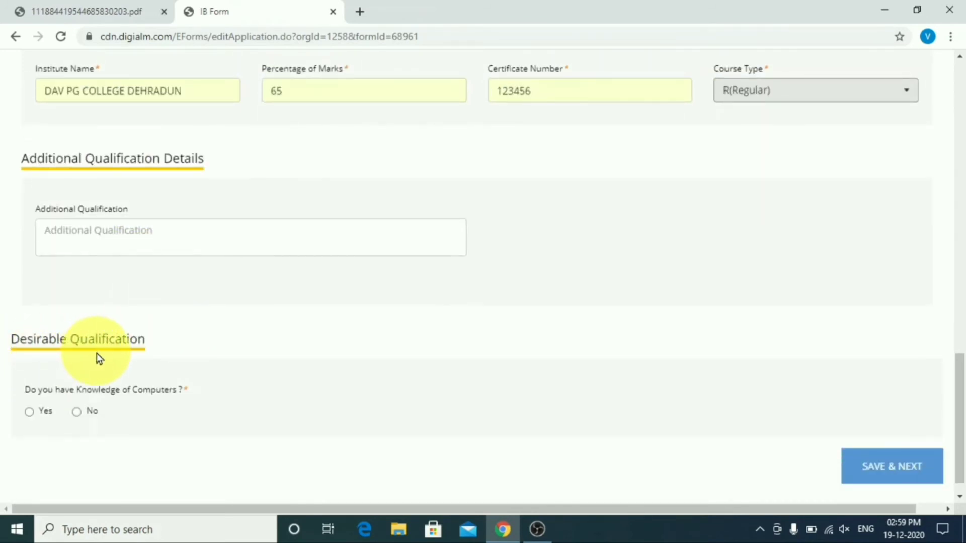
{"action": "left_click", "coordinate": [29, 413]}
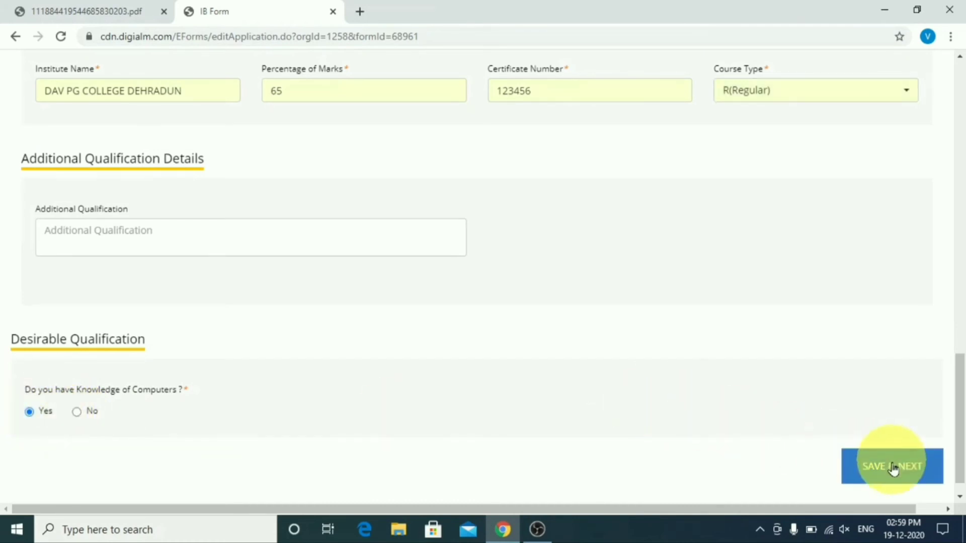
{"action": "left_click", "coordinate": [892, 466]}
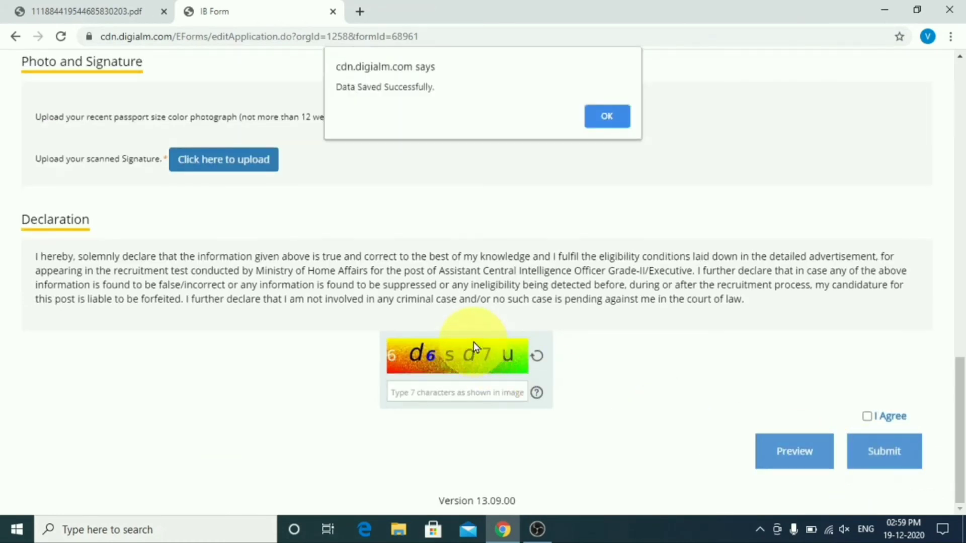
Step: Dismiss the saved message and upload PHOTO.jpg from the Desktop as the photograph
{"action": "left_click", "coordinate": [594, 108]}
{"action": "scroll", "coordinate": [391, 173], "scroll_direction": "up", "scroll_amount": 1}
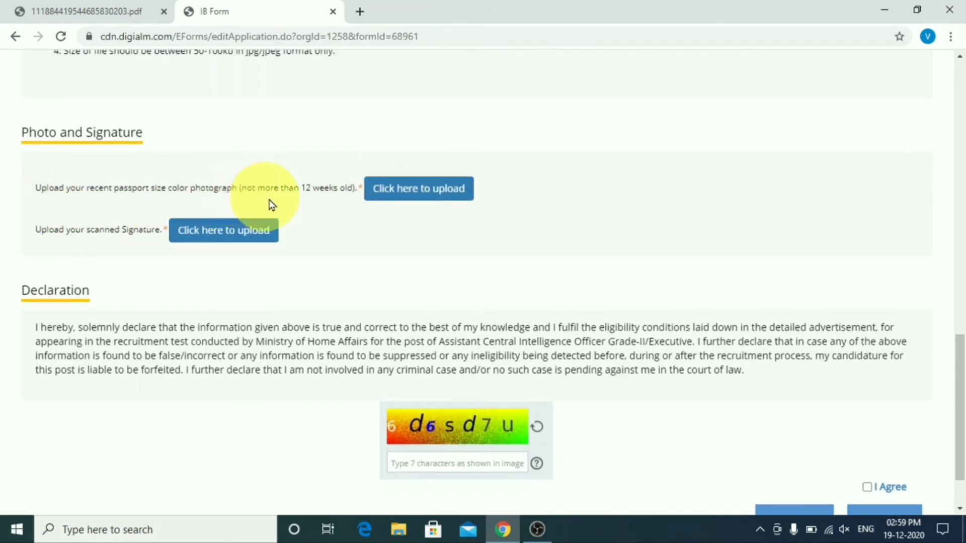
{"action": "left_click", "coordinate": [418, 189]}
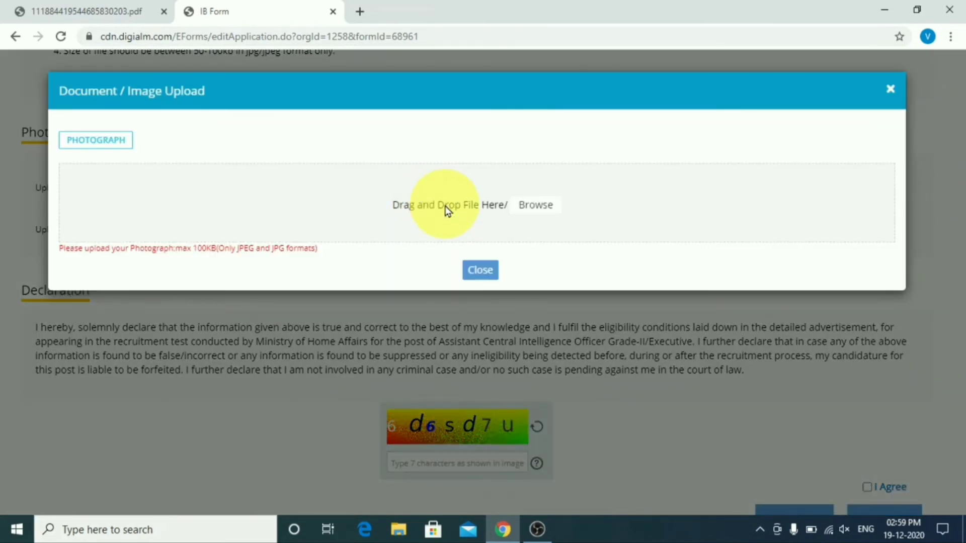
{"action": "left_click", "coordinate": [447, 210]}
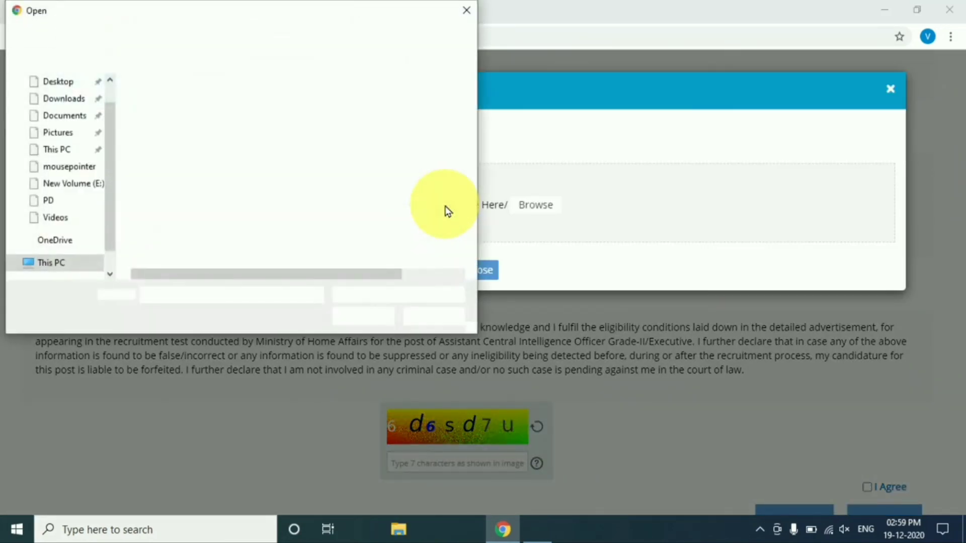
{"action": "left_click", "coordinate": [77, 85]}
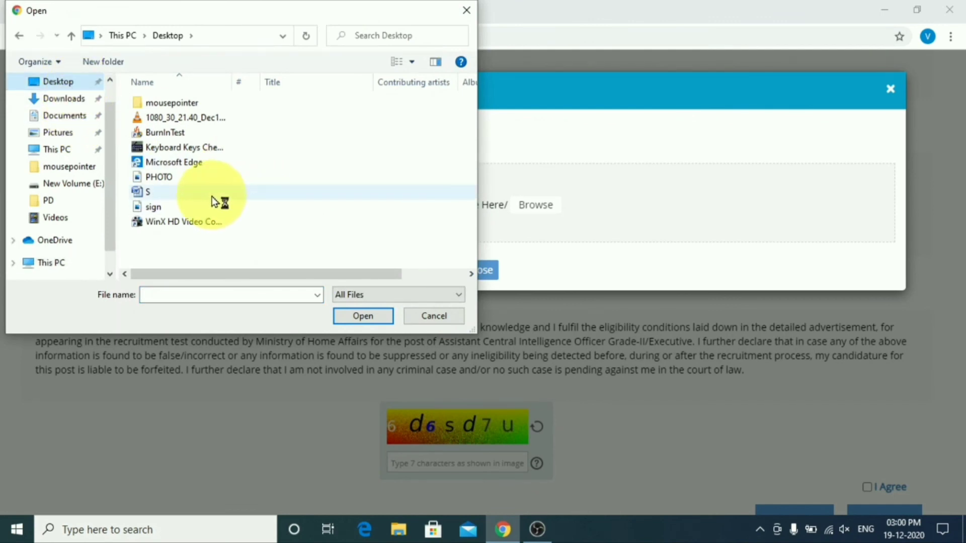
{"action": "double_click", "coordinate": [187, 178]}
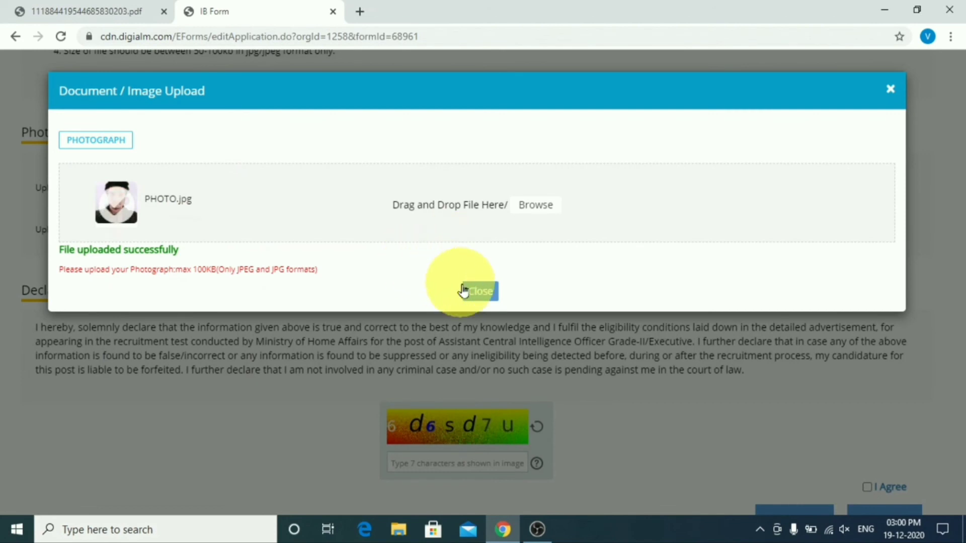
{"action": "left_click", "coordinate": [464, 291]}
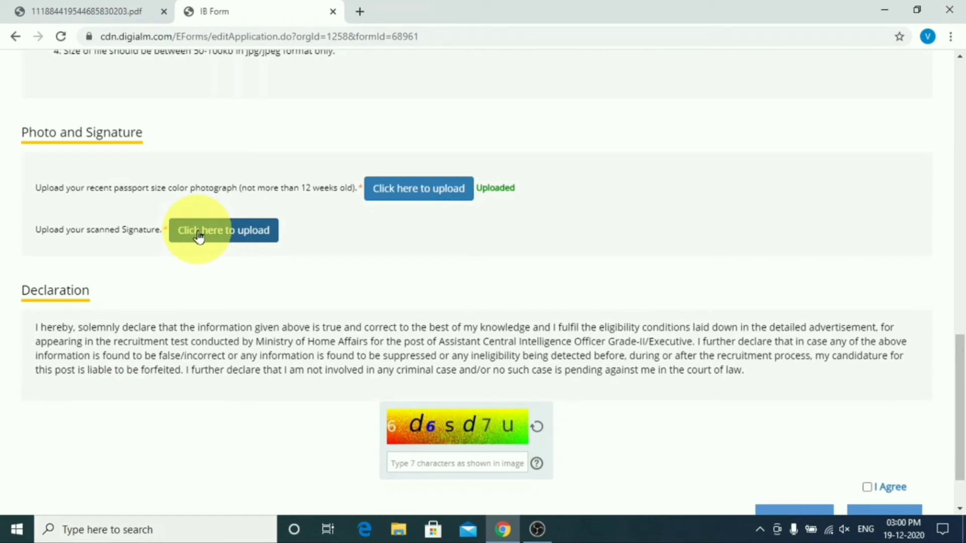
Step: Upload sign.jpg as the scanned signature
{"action": "left_click", "coordinate": [199, 233]}
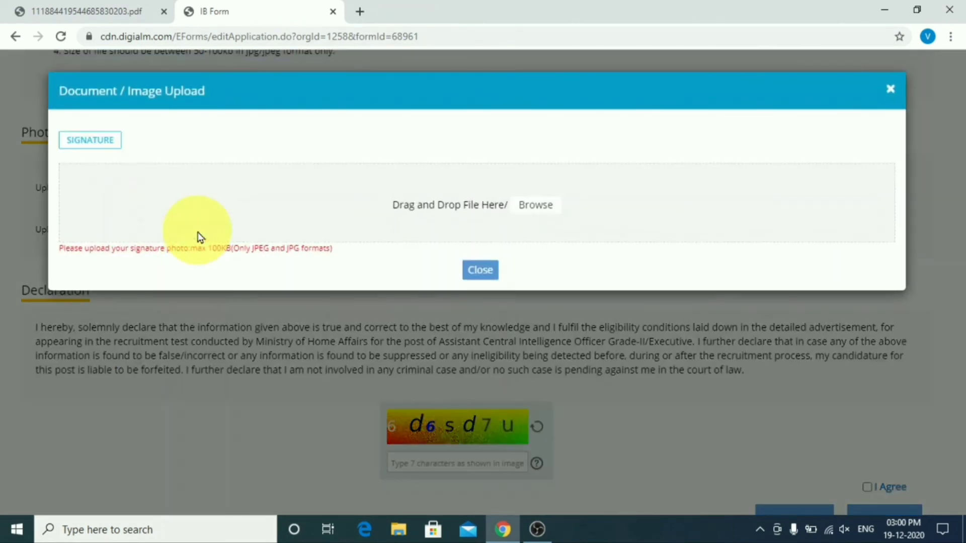
{"action": "left_click", "coordinate": [448, 210]}
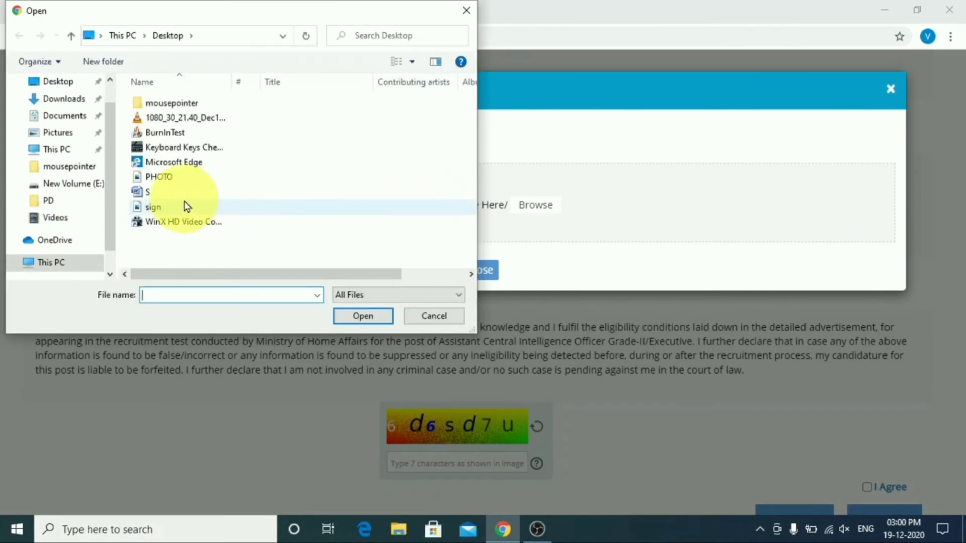
{"action": "double_click", "coordinate": [158, 206]}
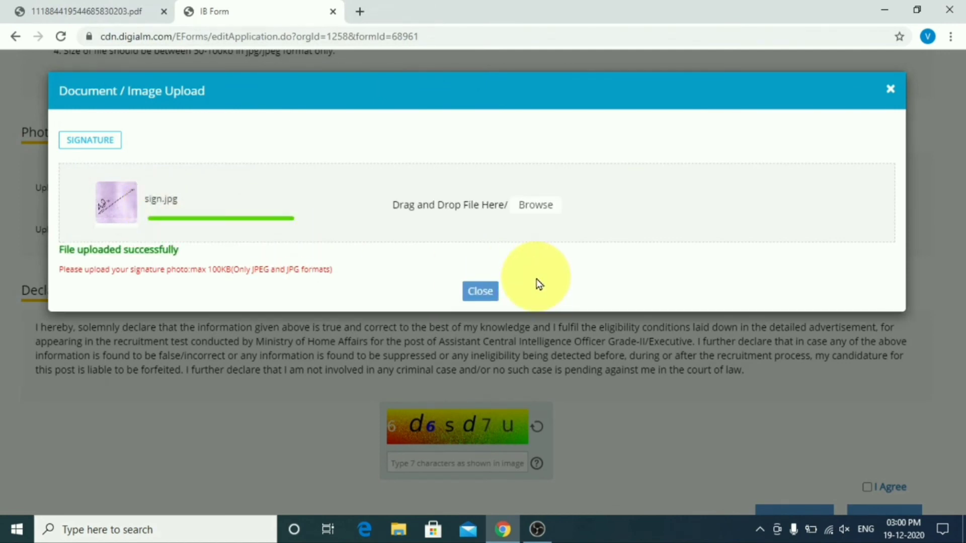
{"action": "left_click", "coordinate": [479, 290]}
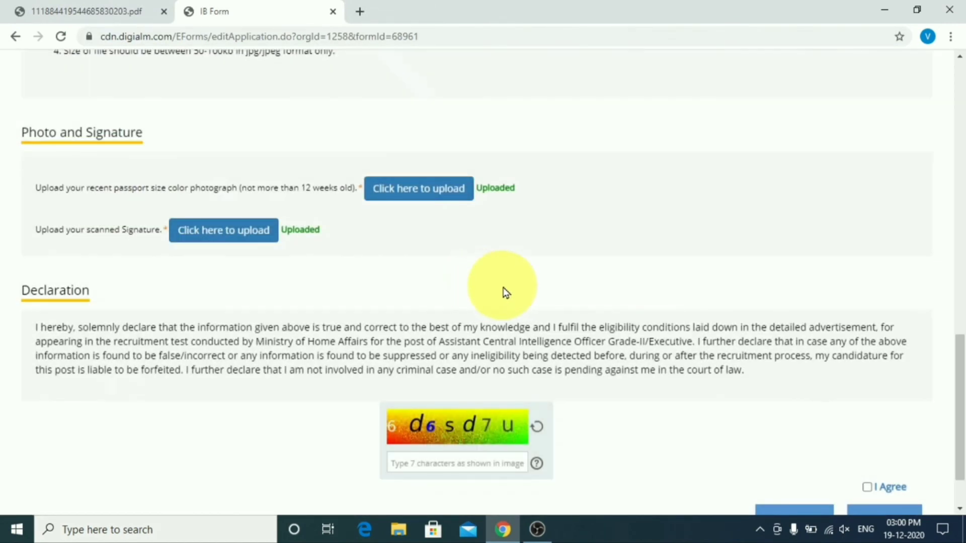
Step: Enter the image verification characters and accept the declaration
{"action": "scroll", "coordinate": [505, 292], "scroll_direction": "down", "scroll_amount": 2}
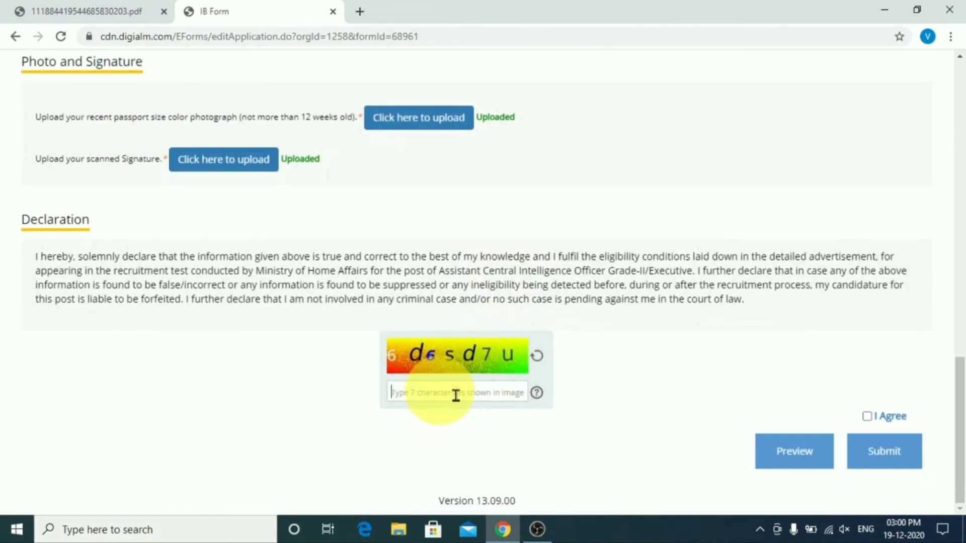
{"action": "type", "text": "6D6SD7U"}
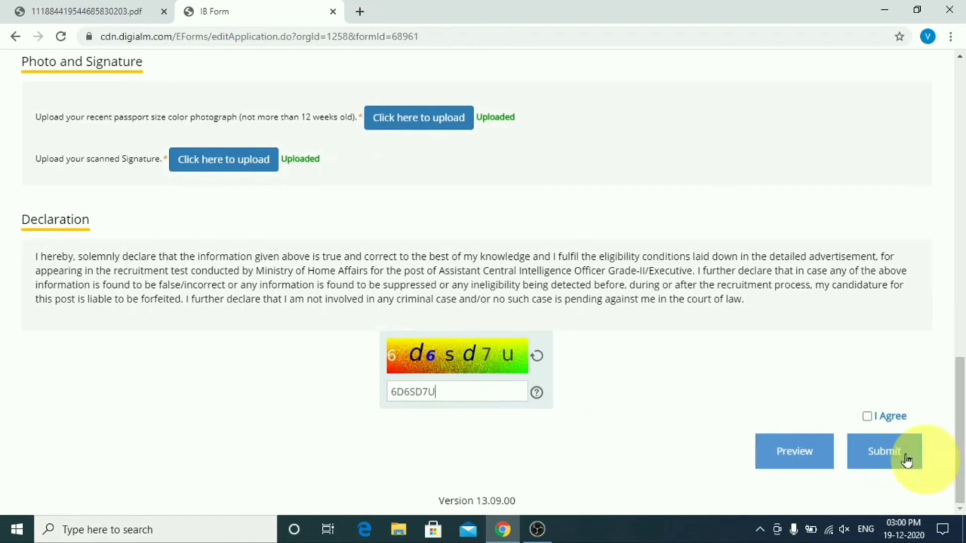
{"action": "left_click", "coordinate": [868, 419]}
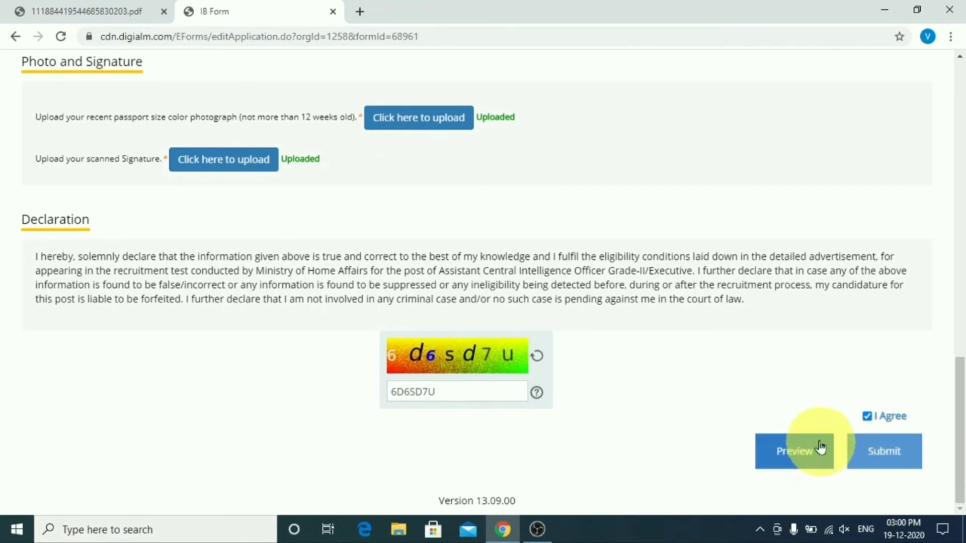
Step: Preview the whole application and scroll down to the photo and signature
{"action": "left_click", "coordinate": [800, 453]}
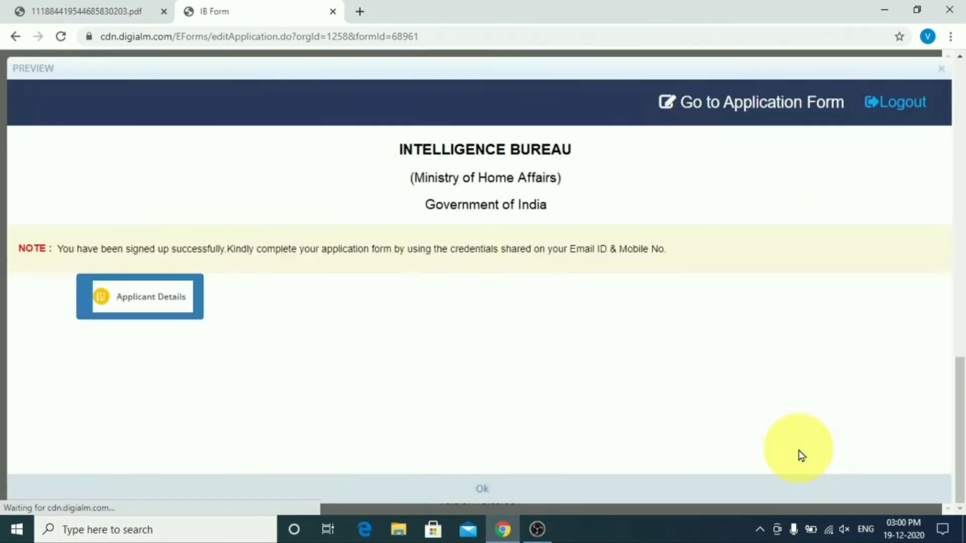
{"action": "scroll", "coordinate": [313, 307], "scroll_direction": "down", "scroll_amount": 3}
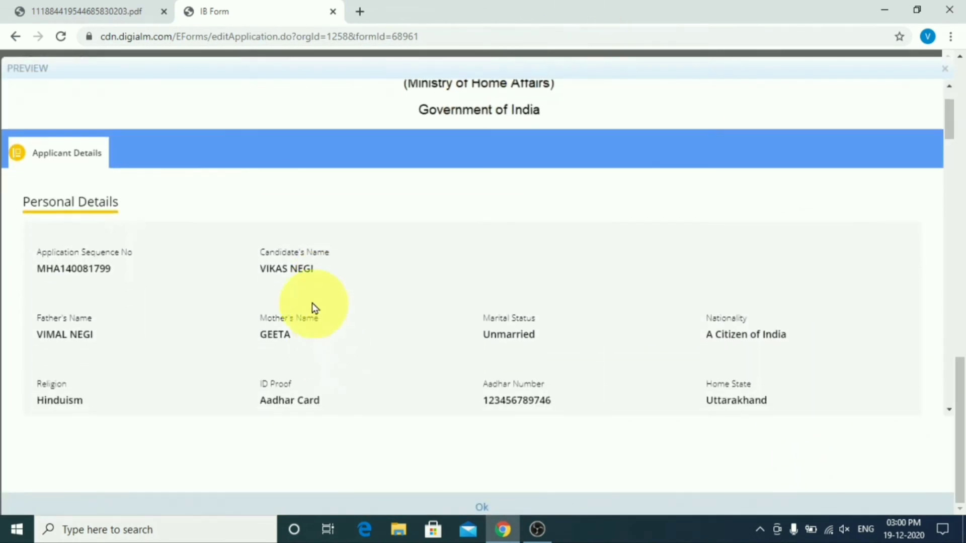
{"action": "scroll", "coordinate": [301, 296], "scroll_direction": "down", "scroll_amount": 3}
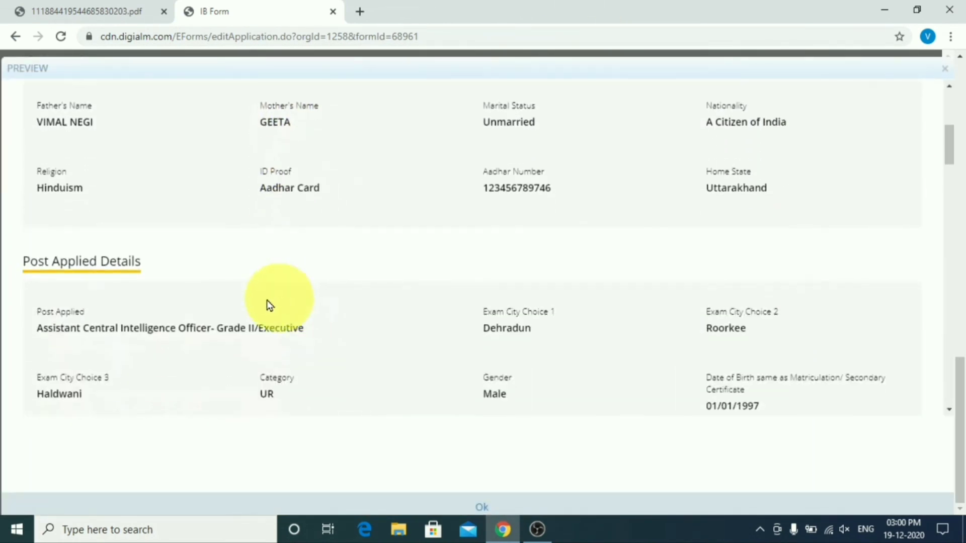
{"action": "scroll", "coordinate": [282, 295], "scroll_direction": "down", "scroll_amount": 2}
{"action": "scroll", "coordinate": [281, 298], "scroll_direction": "down", "scroll_amount": 12}
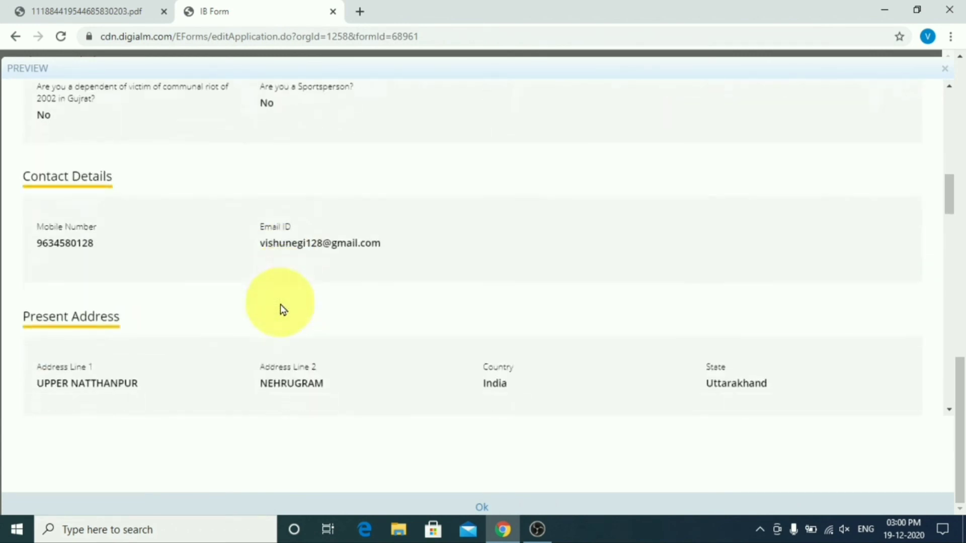
{"action": "scroll", "coordinate": [280, 305], "scroll_direction": "down", "scroll_amount": 15}
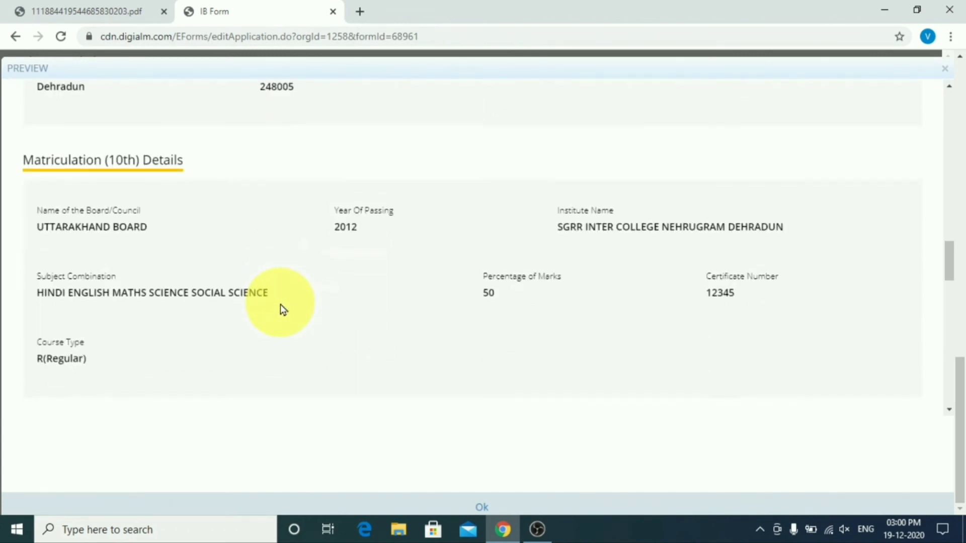
{"action": "scroll", "coordinate": [279, 310], "scroll_direction": "down", "scroll_amount": 10}
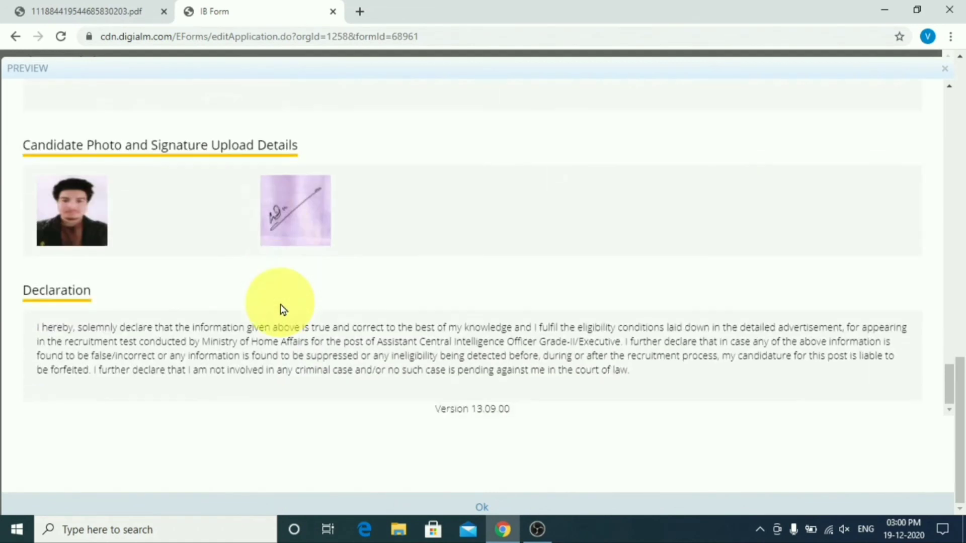
Step: Close the preview and submit the application, confirming the submission
{"action": "left_click", "coordinate": [482, 506]}
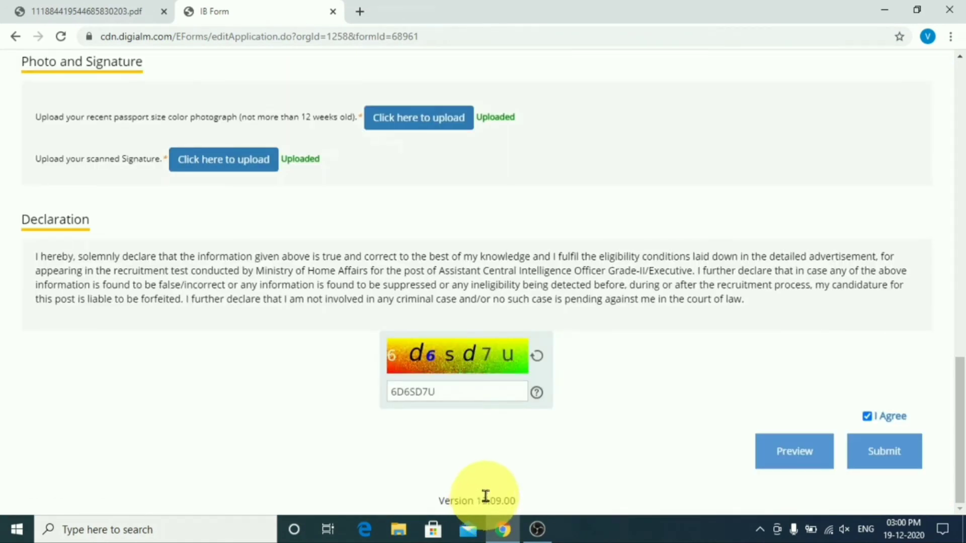
{"action": "left_click", "coordinate": [892, 451]}
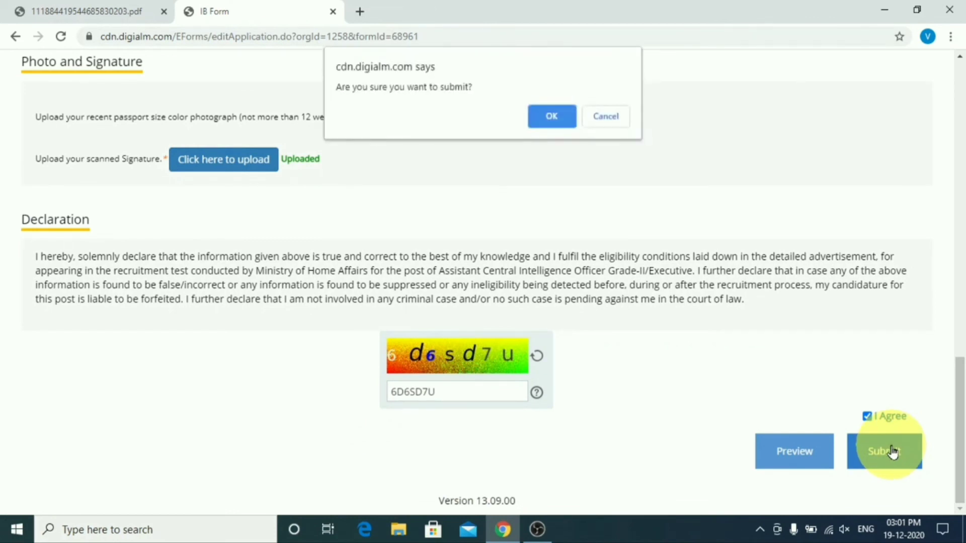
{"action": "left_click", "coordinate": [551, 117]}
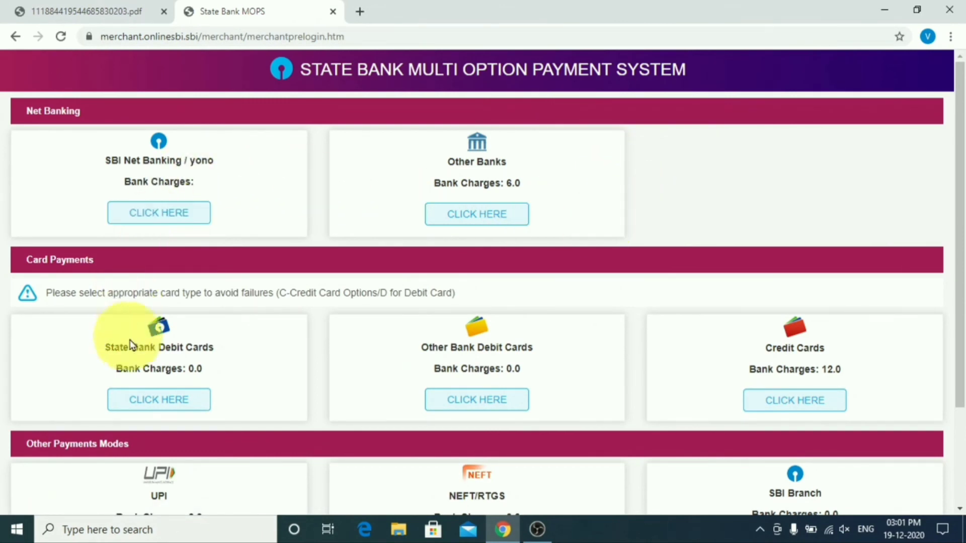
Step: Pay with Other Bank Debit Cards and confirm the Rs 600 fee (500 processing + 100 application)
{"action": "left_click", "coordinate": [487, 400]}
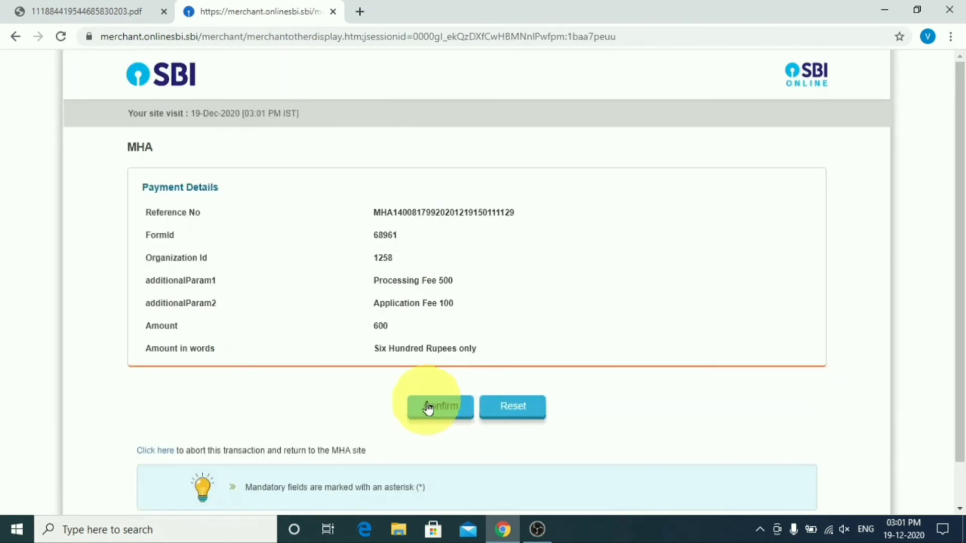
{"action": "left_click", "coordinate": [427, 414]}
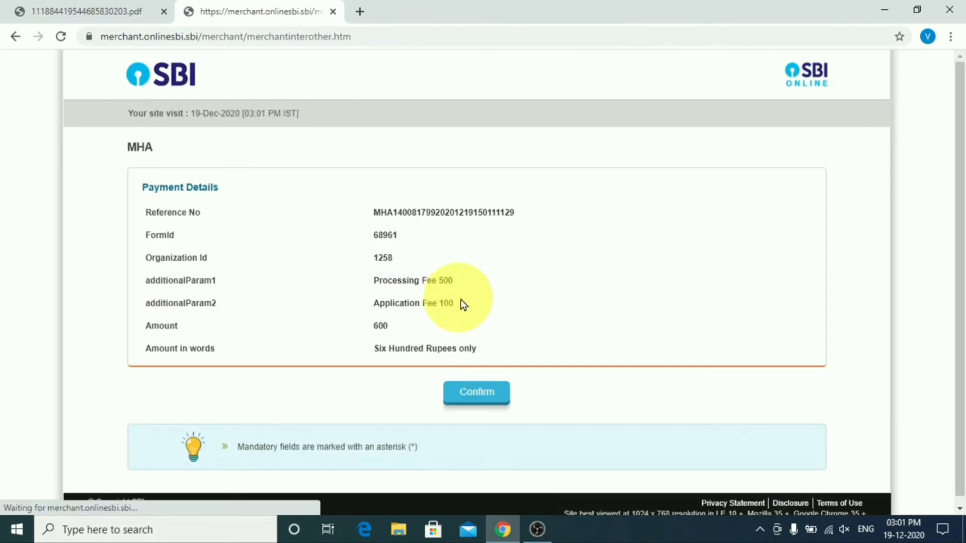
{"action": "left_click", "coordinate": [483, 394]}
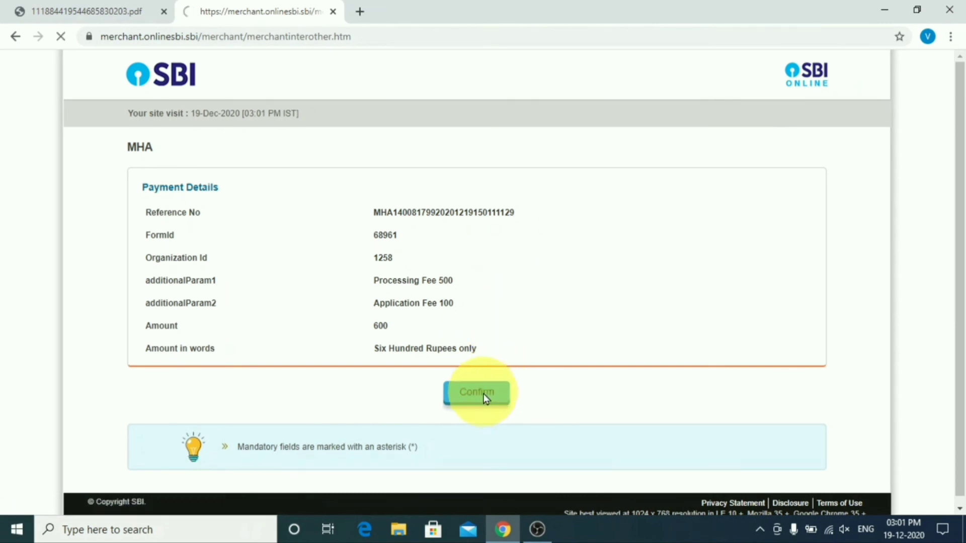